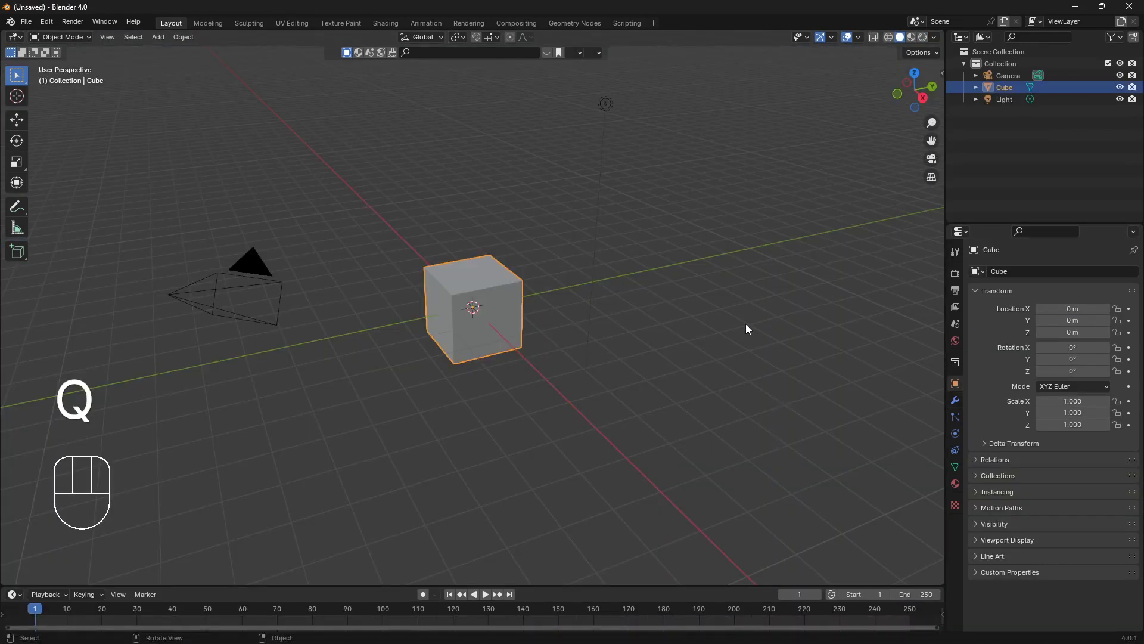
# - Delete the default camera, cube and light from the scene
pyautogui.press('a')
pyautogui.press('x')
pyautogui.click(740, 299)
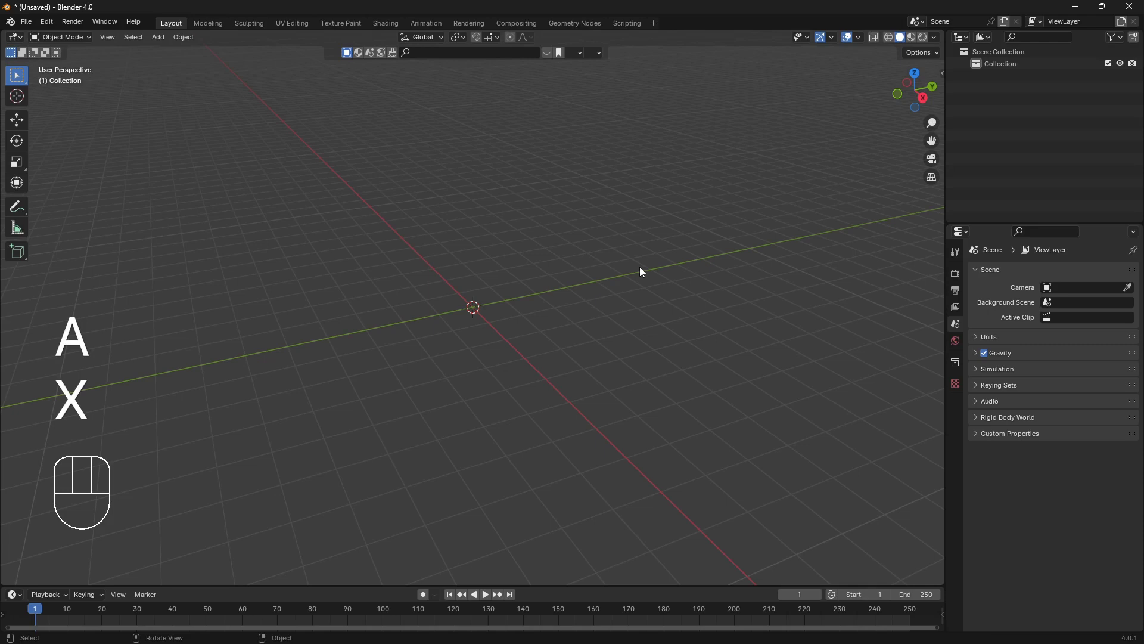
# - In top view, add a Bezier circle at the origin and scale it to 7
pyautogui.press('KP_7')
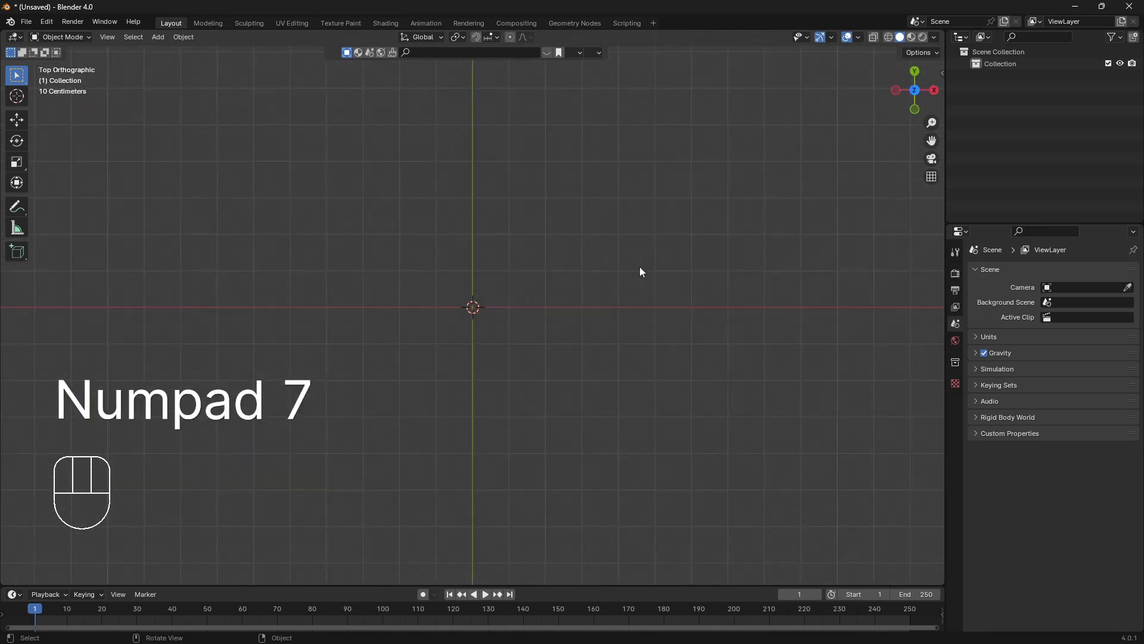
pyautogui.hotkey('shift', 'a')
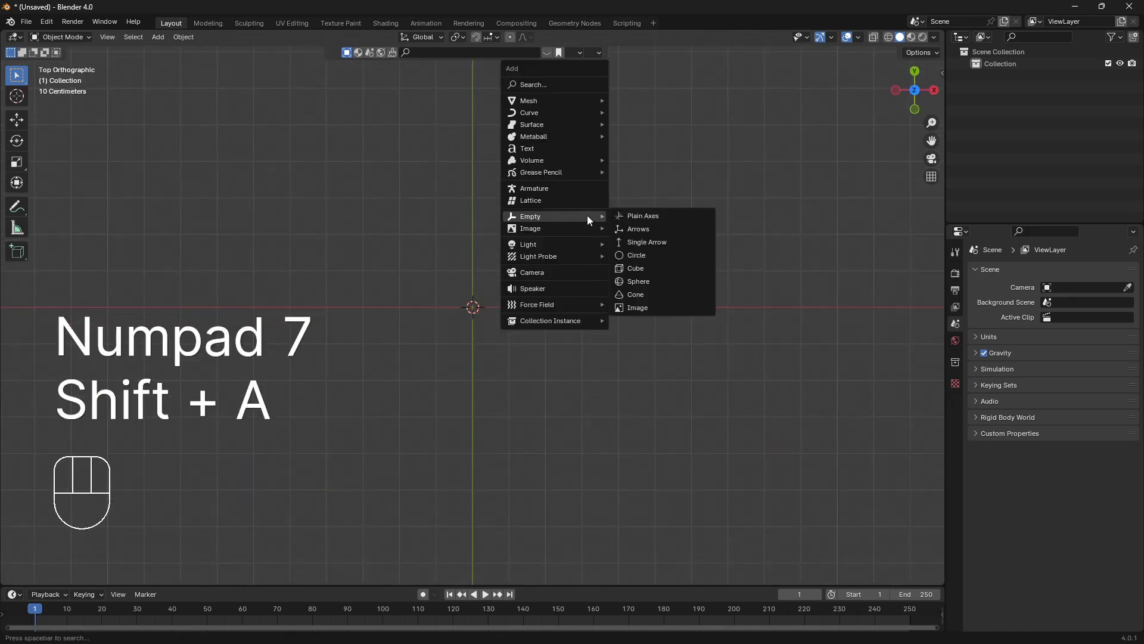
pyautogui.moveTo(555, 115)
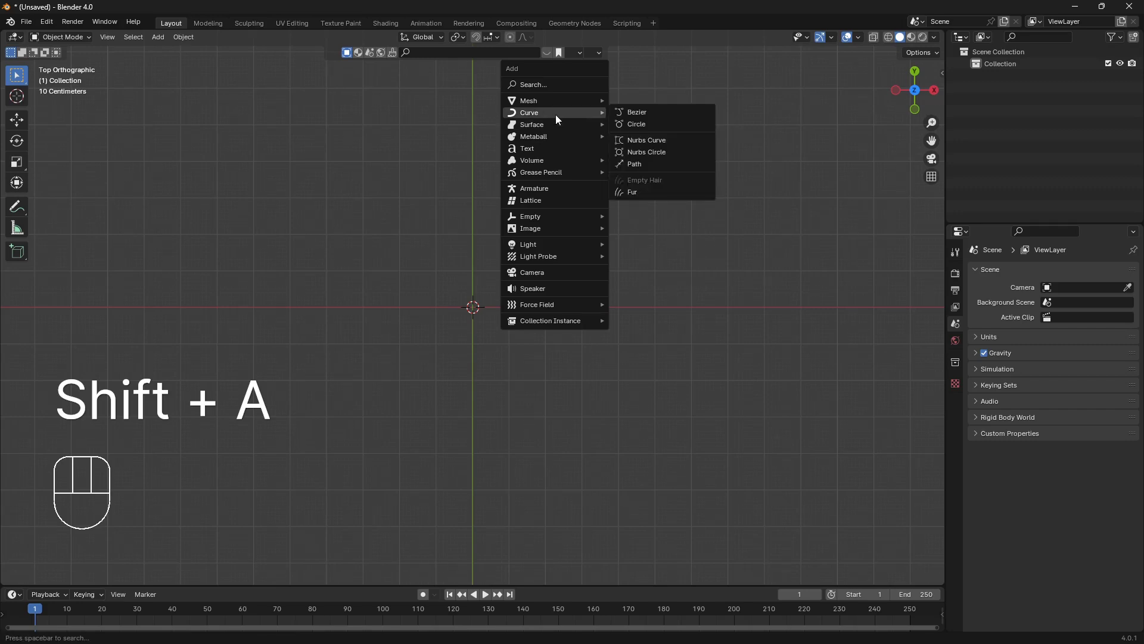
pyautogui.click(649, 120)
pyautogui.write('s')
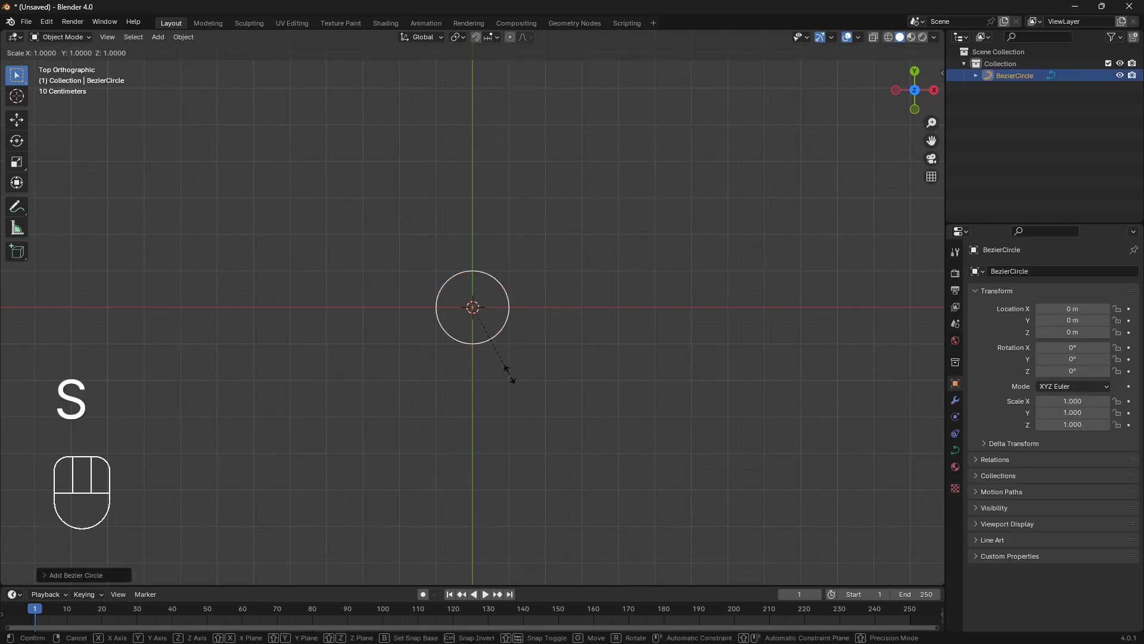
pyautogui.write('7')
pyautogui.click(510, 374)
# - Add a cube-shaped Empty at the origin and scale it down to 0.595
pyautogui.keyDown('ctrl'); pyautogui.click(530, 377); pyautogui.keyUp('ctrl')
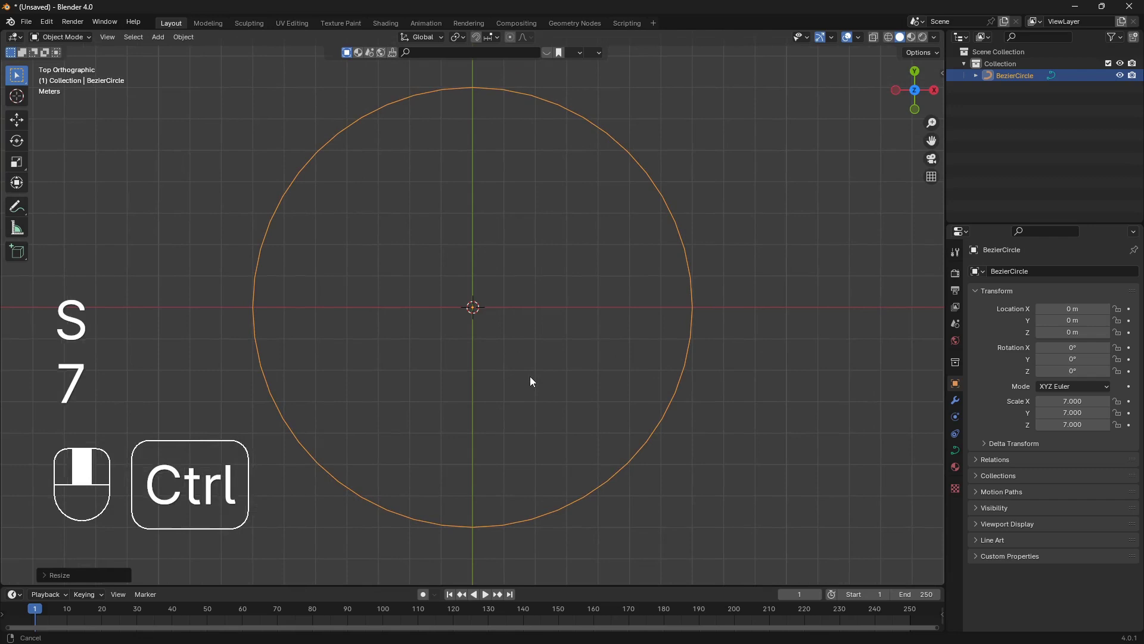
pyautogui.hotkey('shift', 'a')
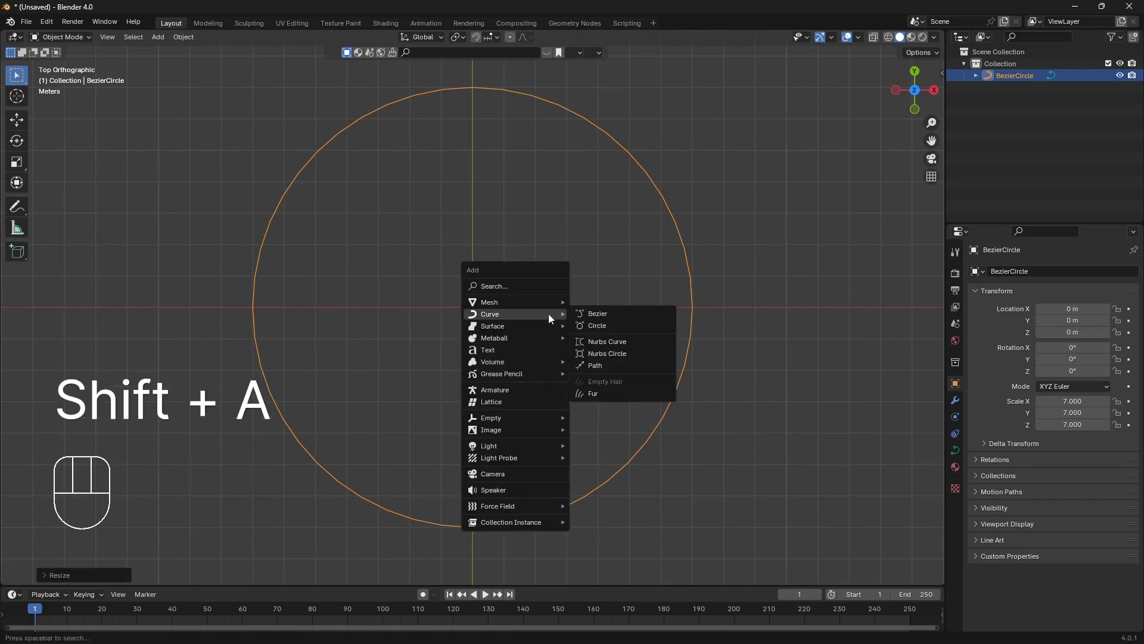
pyautogui.moveTo(519, 304)
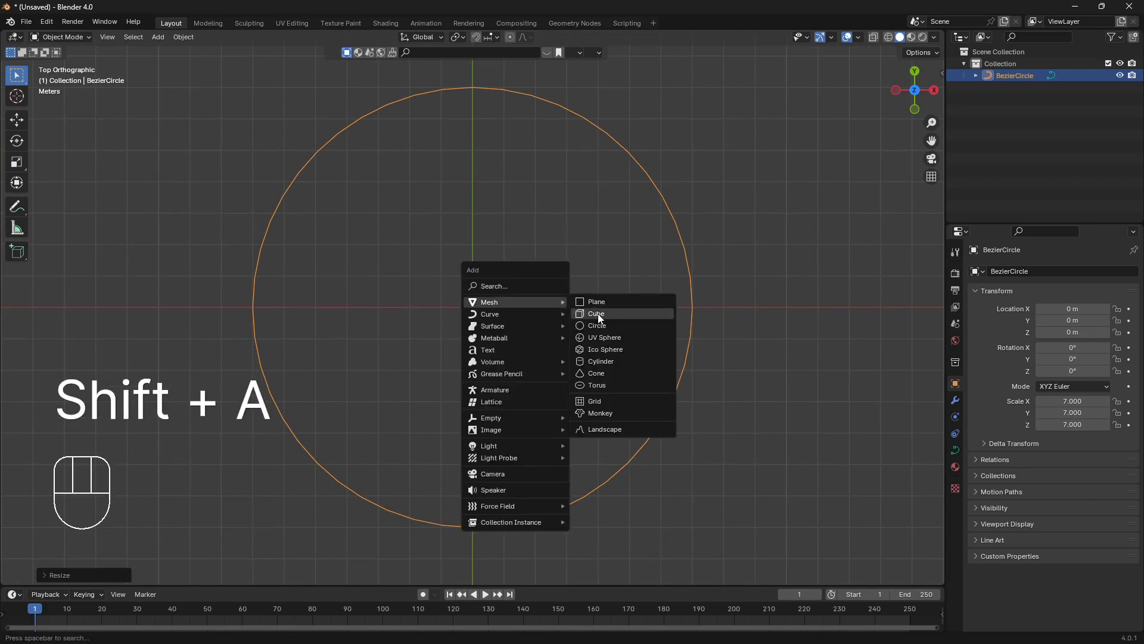
pyautogui.moveTo(508, 420)
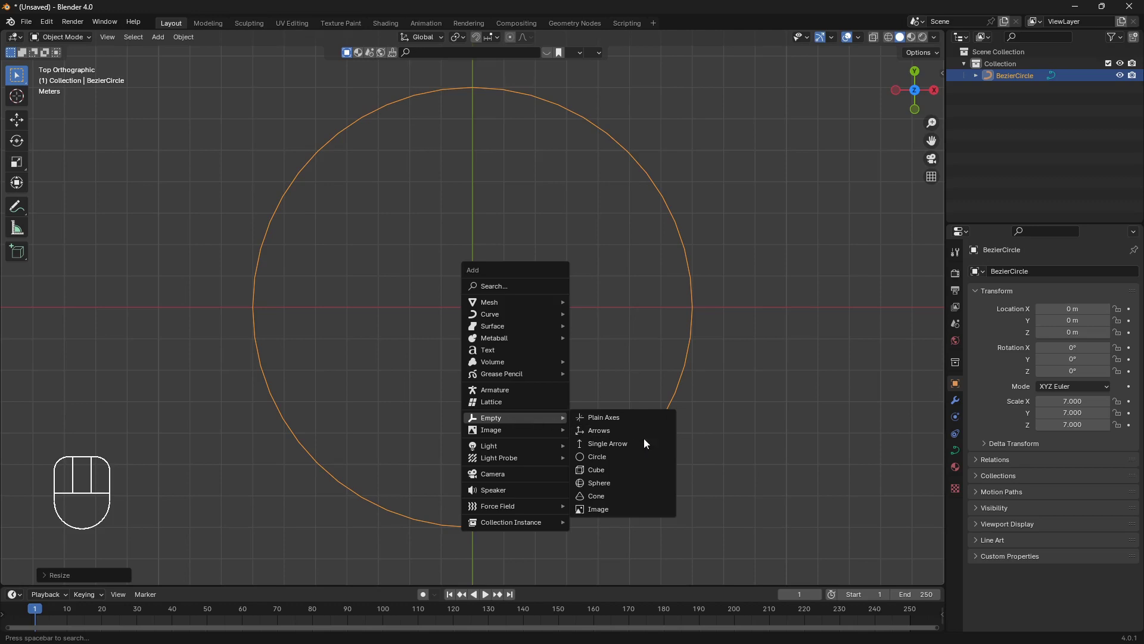
pyautogui.click(627, 469)
pyautogui.moveTo(559, 440); pyautogui.dragTo(539, 293, button='middle')
pyautogui.press('s')
pyautogui.click(620, 251)
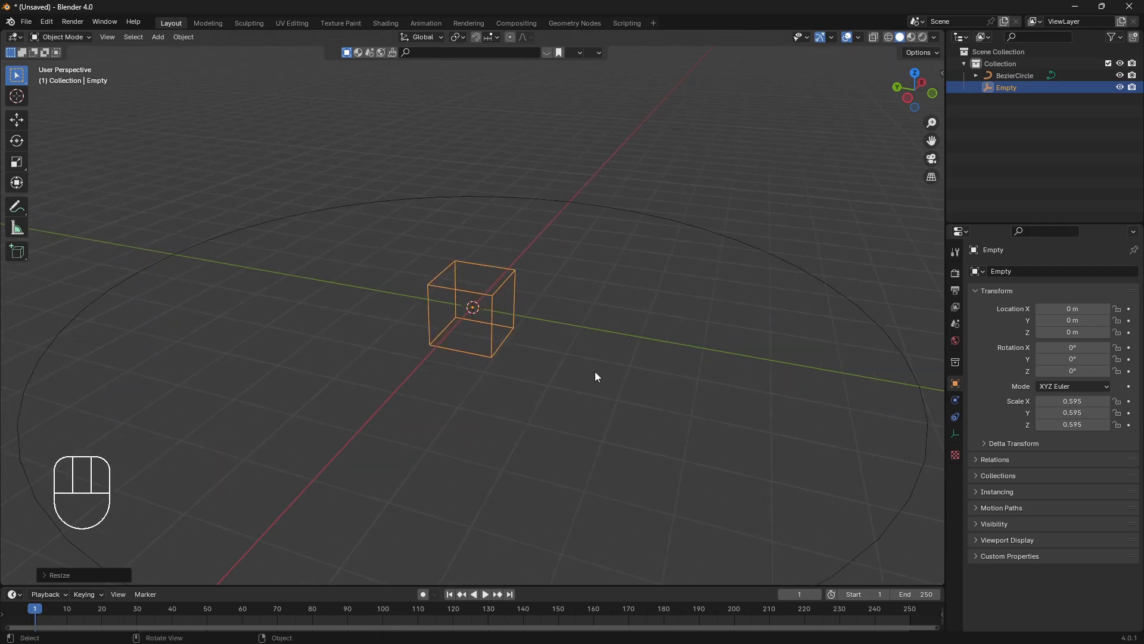
# - Give the Empty a Follow Path constraint targeting BezierCircle, then test the Offset slider
pyautogui.keyDown('shift'); pyautogui.moveTo(594, 371); pyautogui.dragTo(565, 329, button='middle'); pyautogui.keyUp('shift')
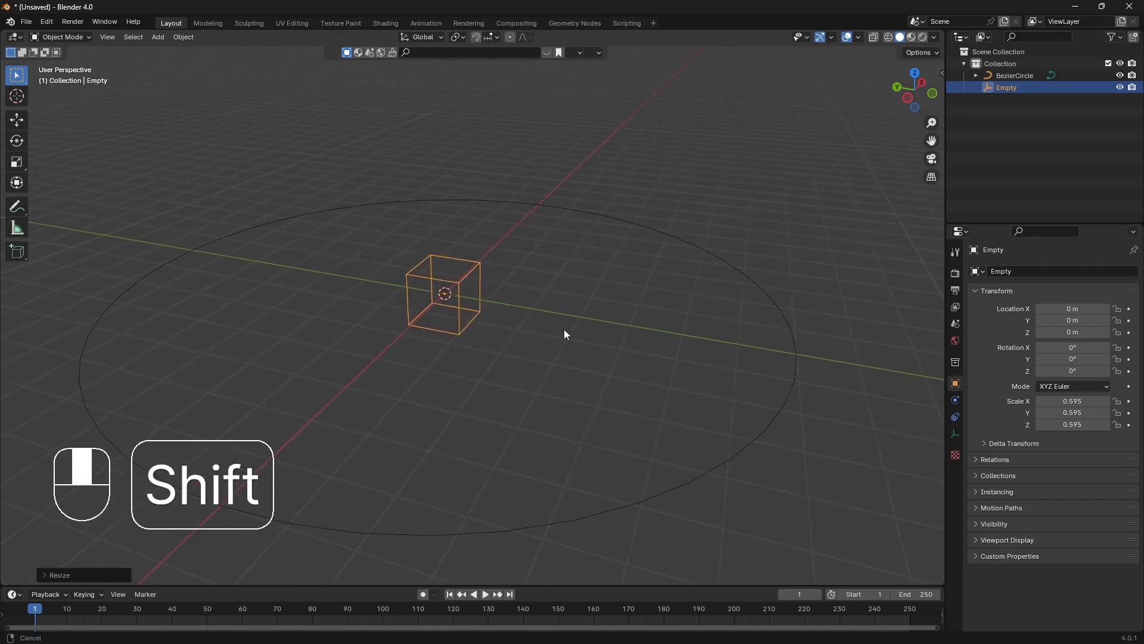
pyautogui.click(958, 414)
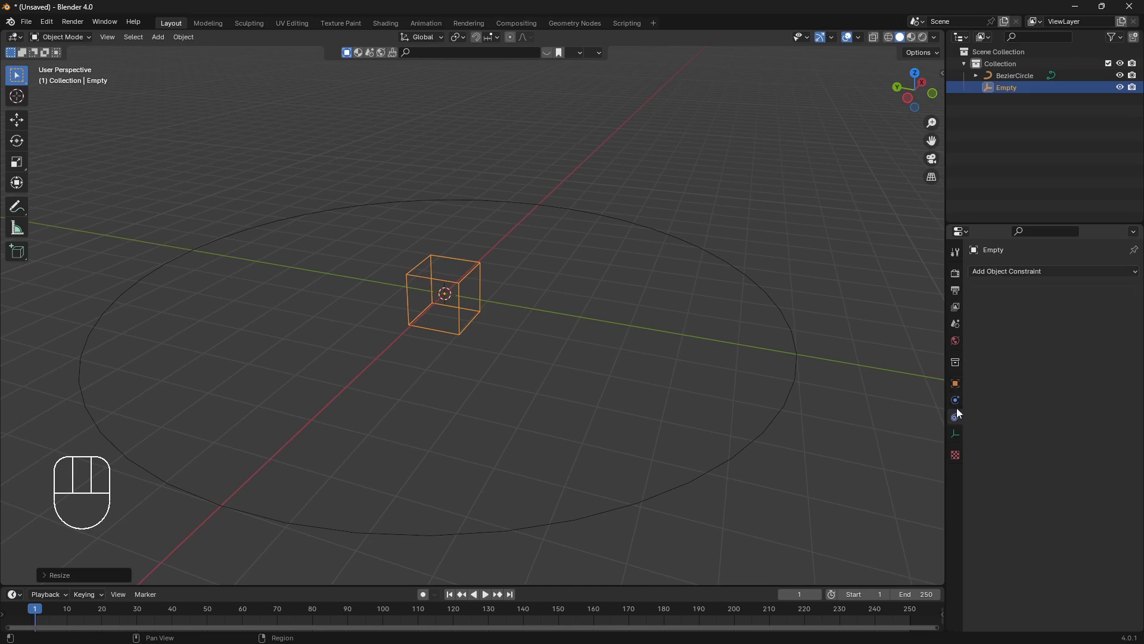
pyautogui.click(1113, 269)
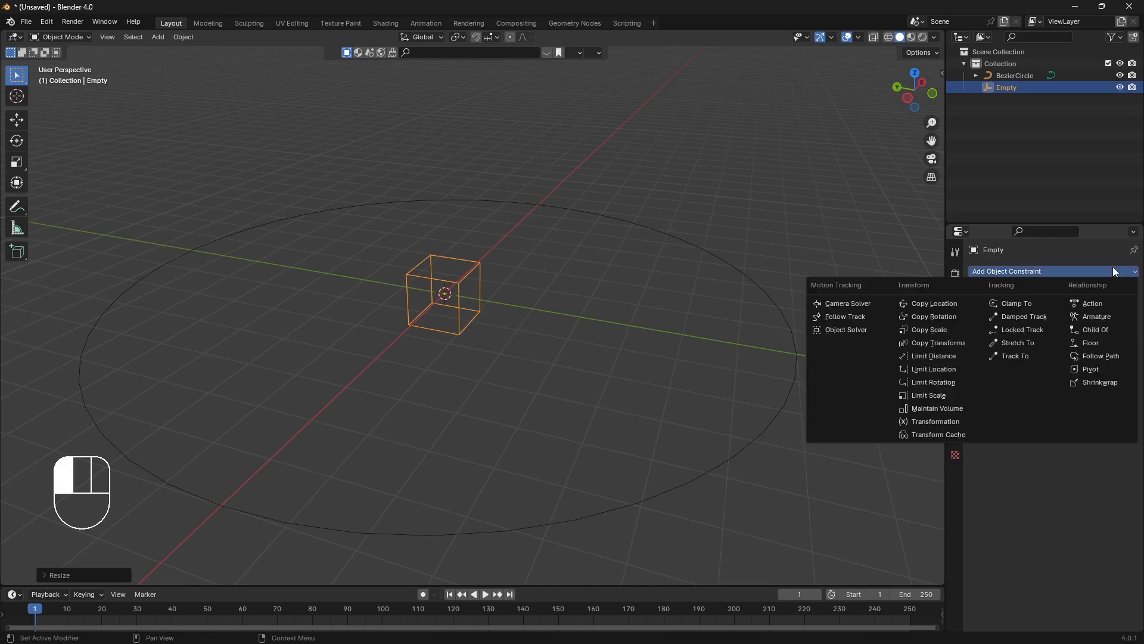
pyautogui.click(1117, 358)
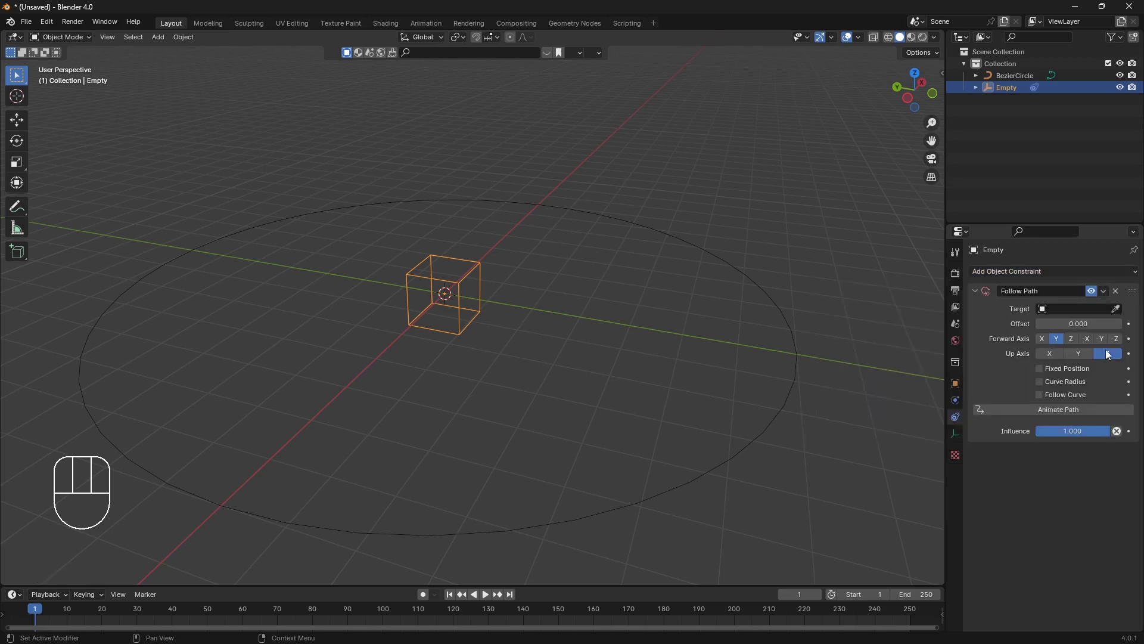
pyautogui.click(1116, 309)
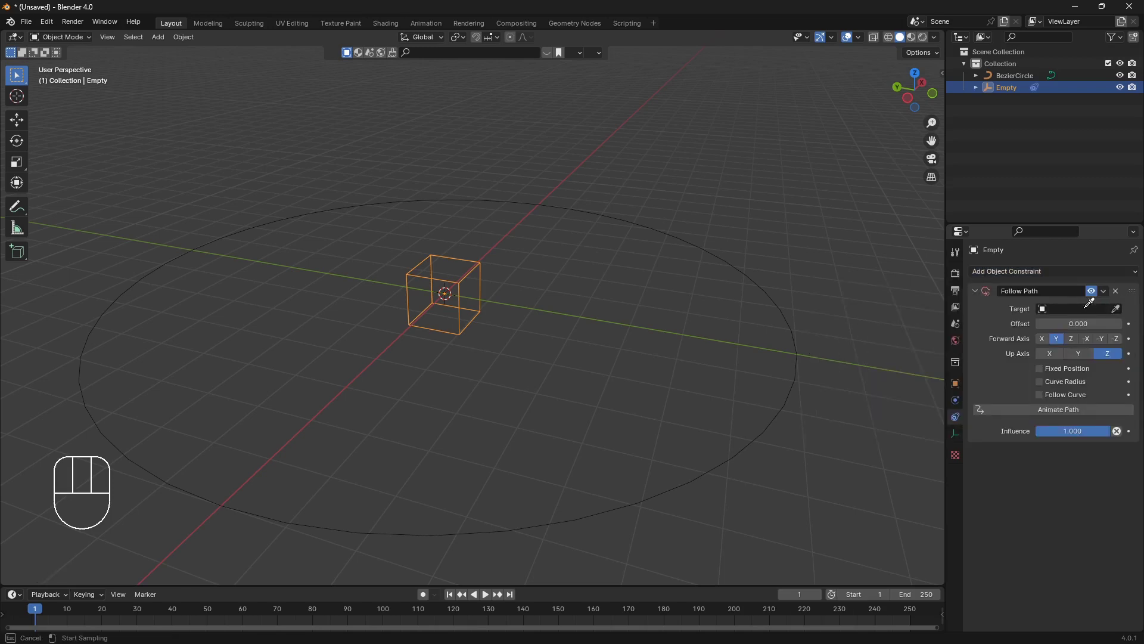
pyautogui.click(799, 378)
pyautogui.moveTo(802, 335); pyautogui.dragTo(662, 385, button='middle')
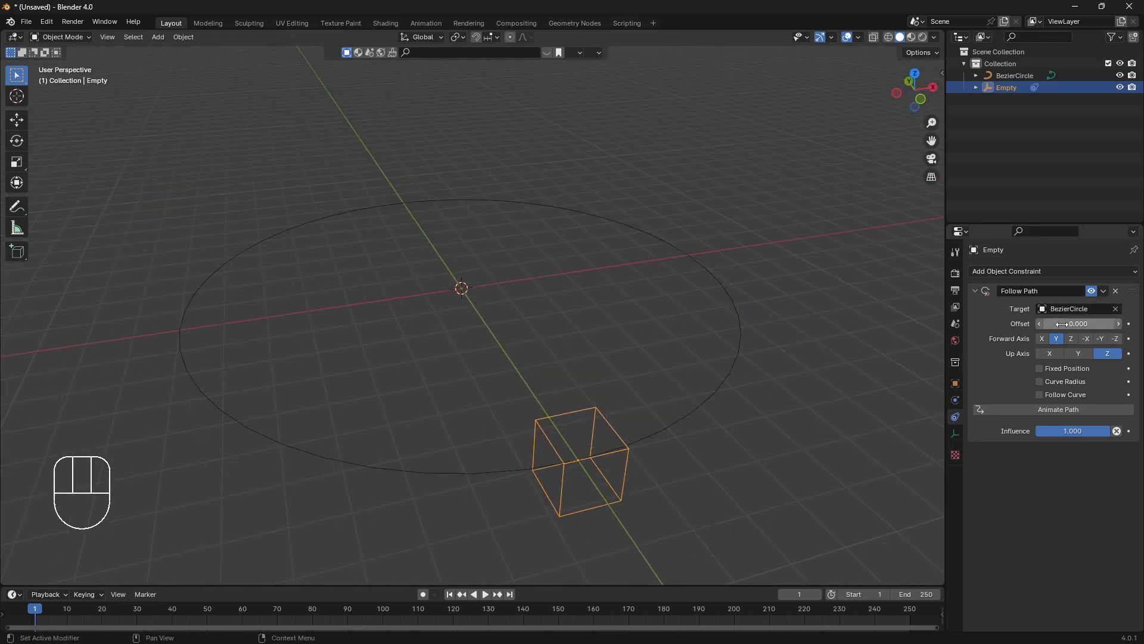
pyautogui.moveTo(1061, 324)
pyautogui.mouseDown()
pyautogui.moveTo(990, 324)
pyautogui.moveTo(1105, 323)
pyautogui.moveTo(1001, 325)
pyautogui.moveTo(1098, 324)
pyautogui.moveTo(1073, 325)
pyautogui.mouseUp()
# - Undo the Offset test back to 0 and add a UV sphere in top view
pyautogui.hotkey('ctrl', 'z')
pyautogui.moveTo(626, 312); pyautogui.dragTo(612, 346, button='middle')
pyautogui.press('KP_7')
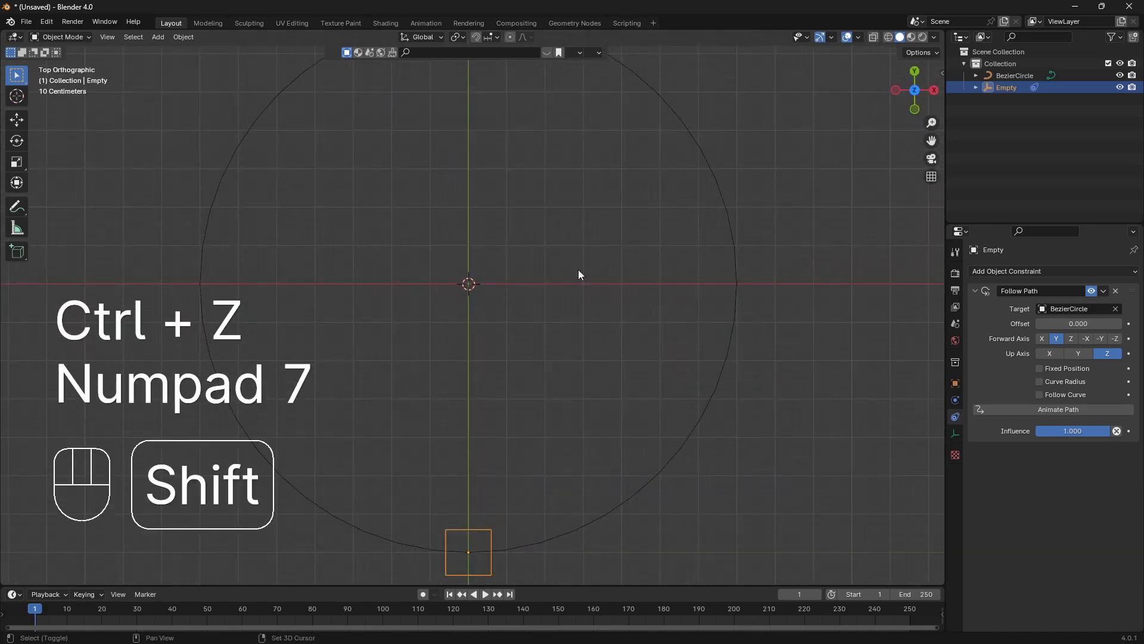
pyautogui.hotkey('shift', 'a')
pyautogui.moveTo(543, 154)
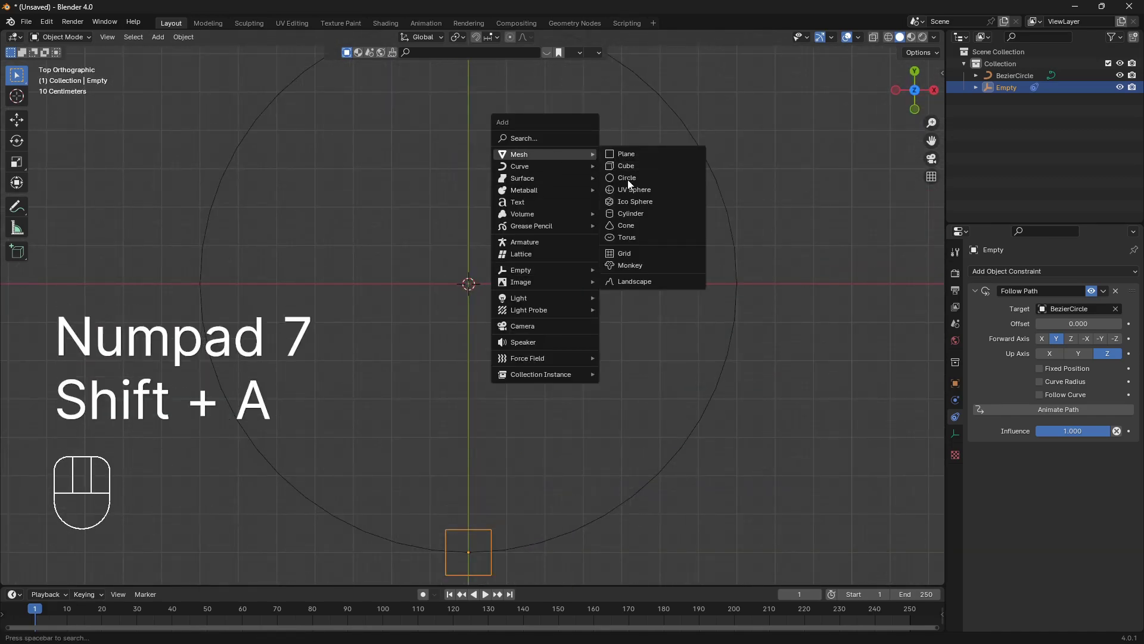
pyautogui.click(635, 190)
# - Shrink the sphere and move it along Y onto the Empty at the circle's edge
pyautogui.press('s')
pyautogui.click(609, 251)
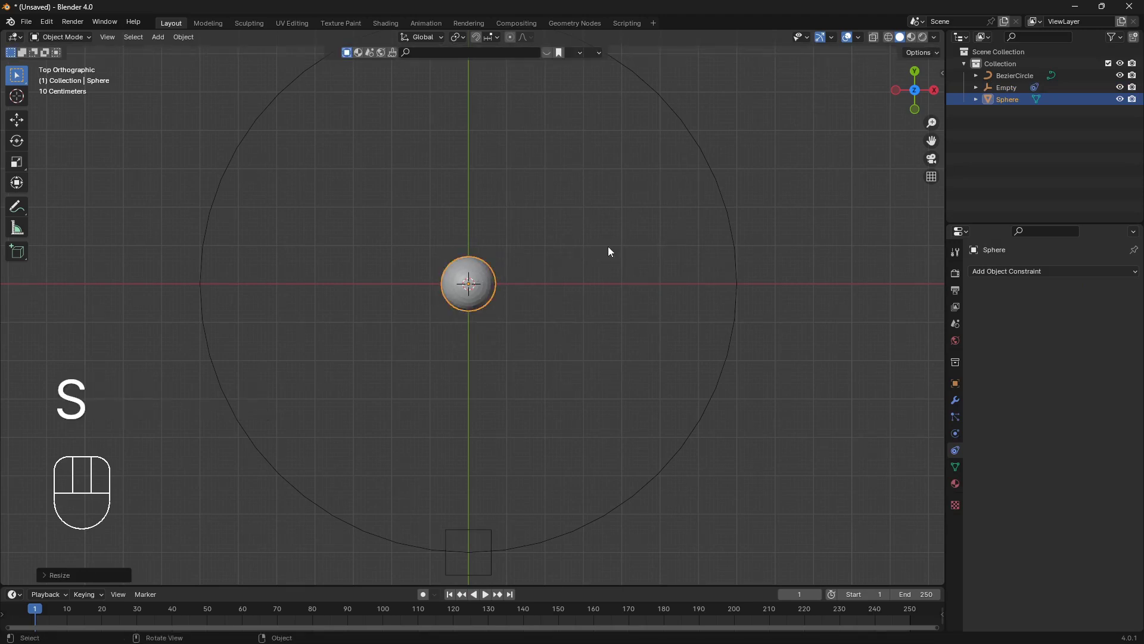
pyautogui.press('g')
pyautogui.press('y')
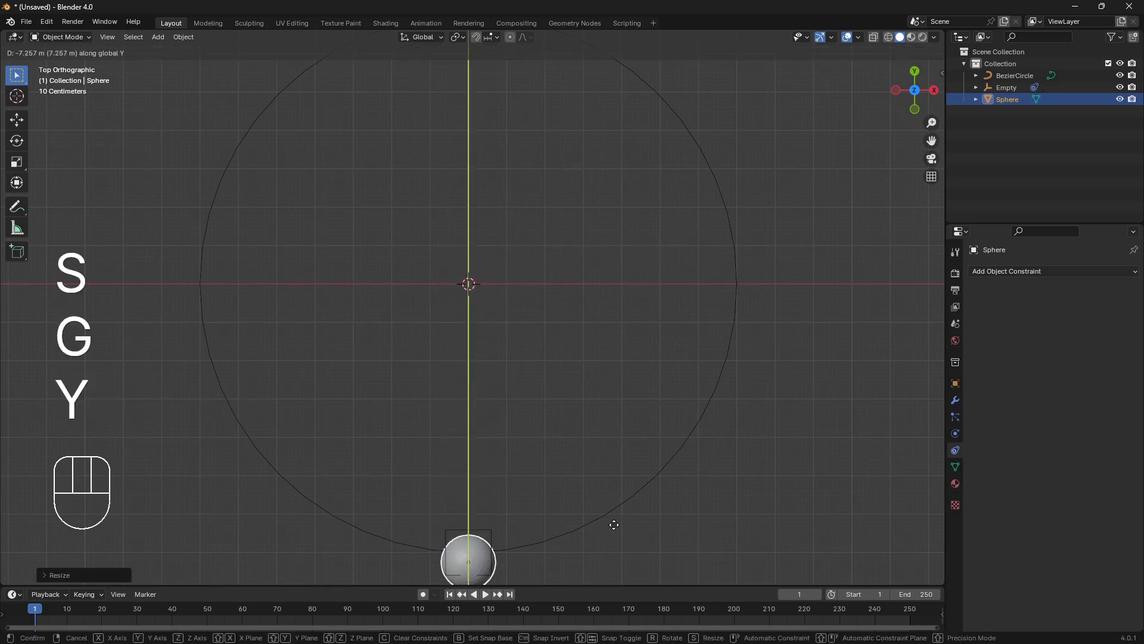
pyautogui.click(614, 525)
pyautogui.moveTo(614, 525); pyautogui.dragTo(639, 353, button='middle')
pyautogui.press('s')
pyautogui.click(697, 344)
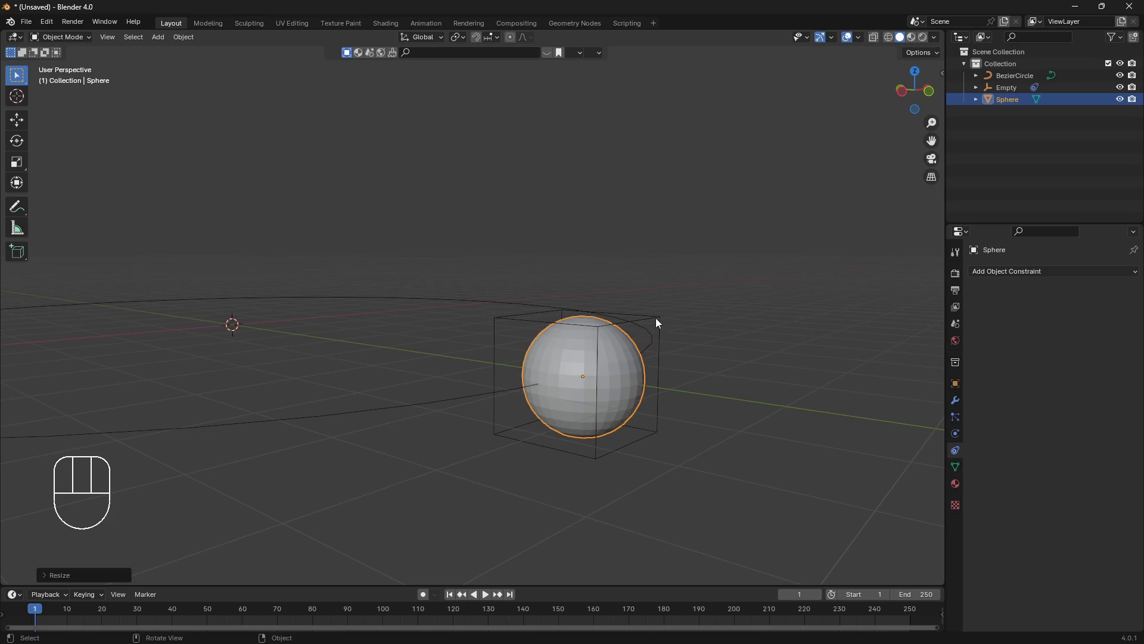
# - Parent the UV sphere to the Empty using Ctrl+P > Object
pyautogui.press('shift')
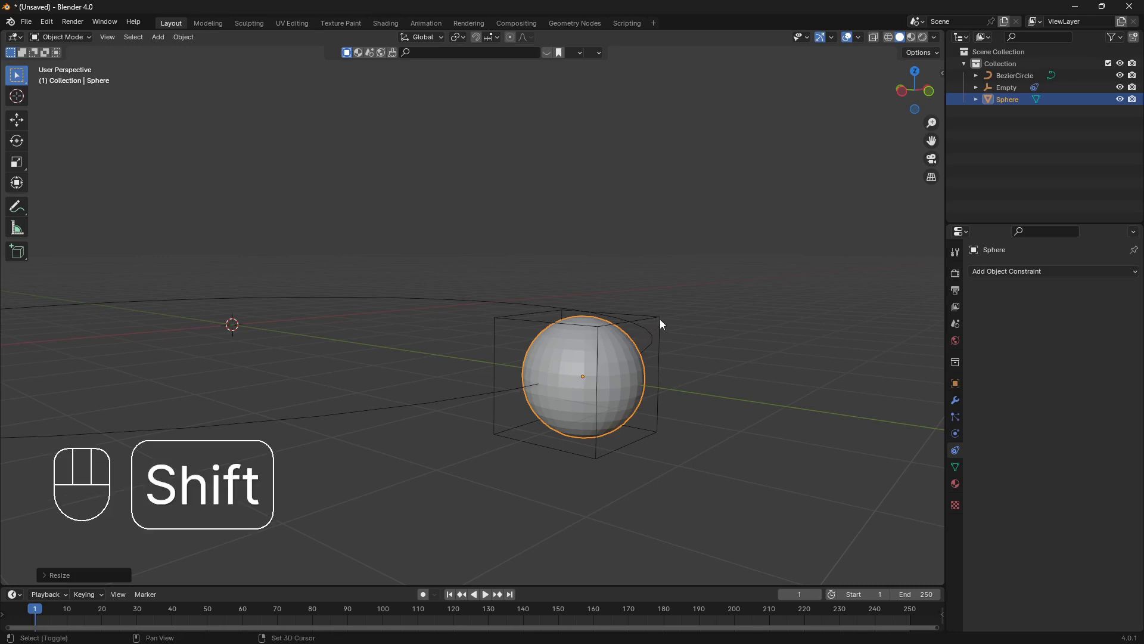
pyautogui.keyDown('shift'); pyautogui.click(661, 317); pyautogui.keyUp('shift')
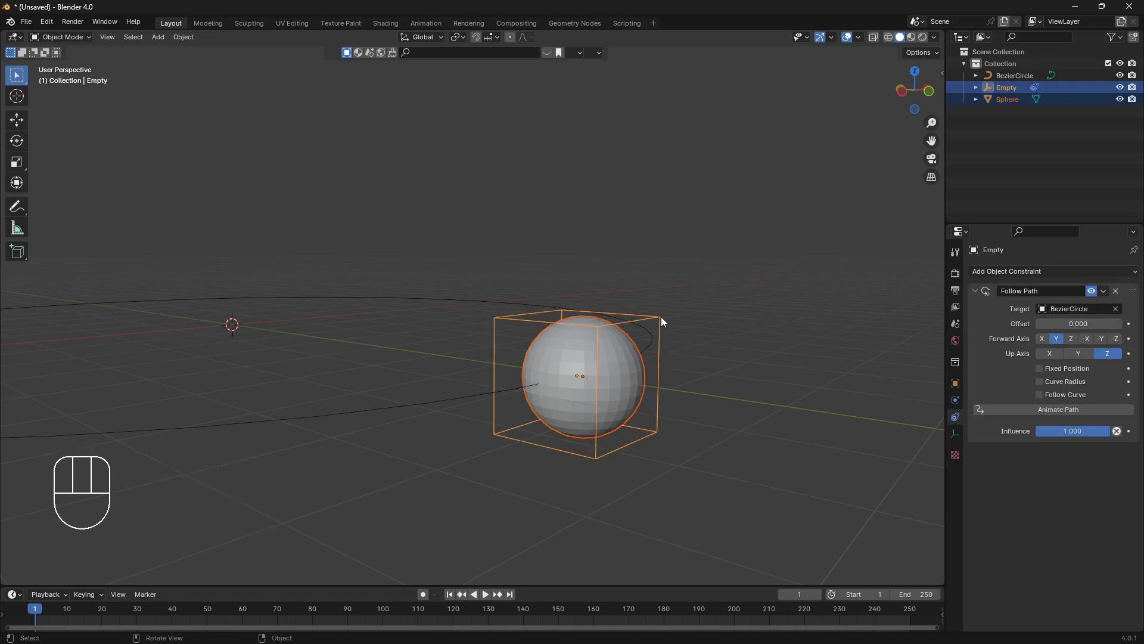
pyautogui.hotkey('ctrl', 'p')
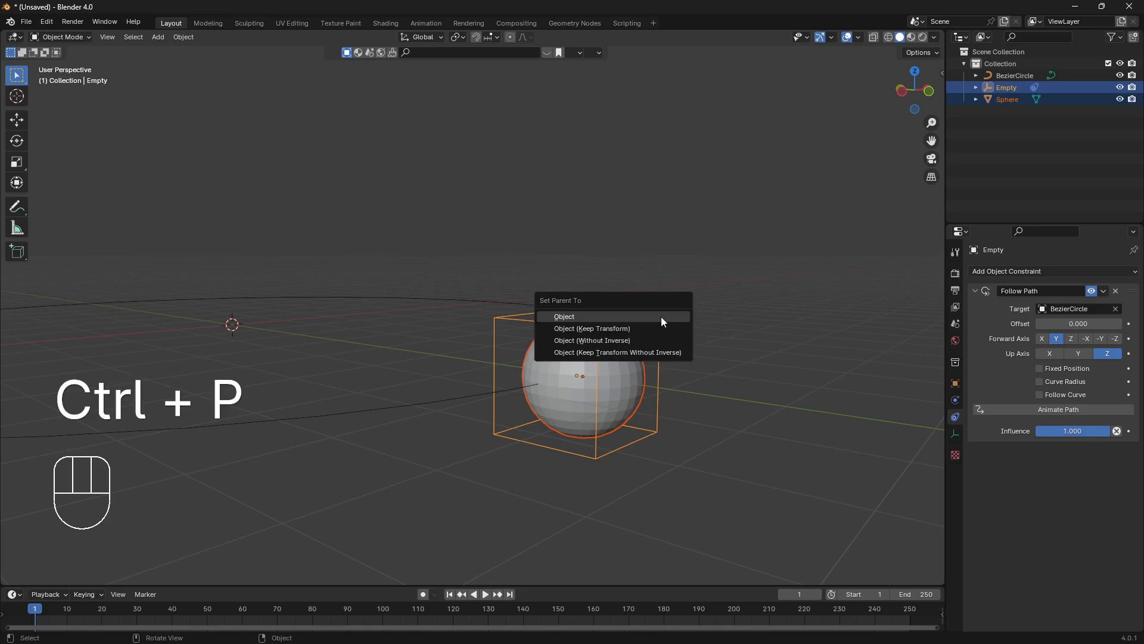
pyautogui.click(660, 317)
pyautogui.scroll(-2, 650, 299)
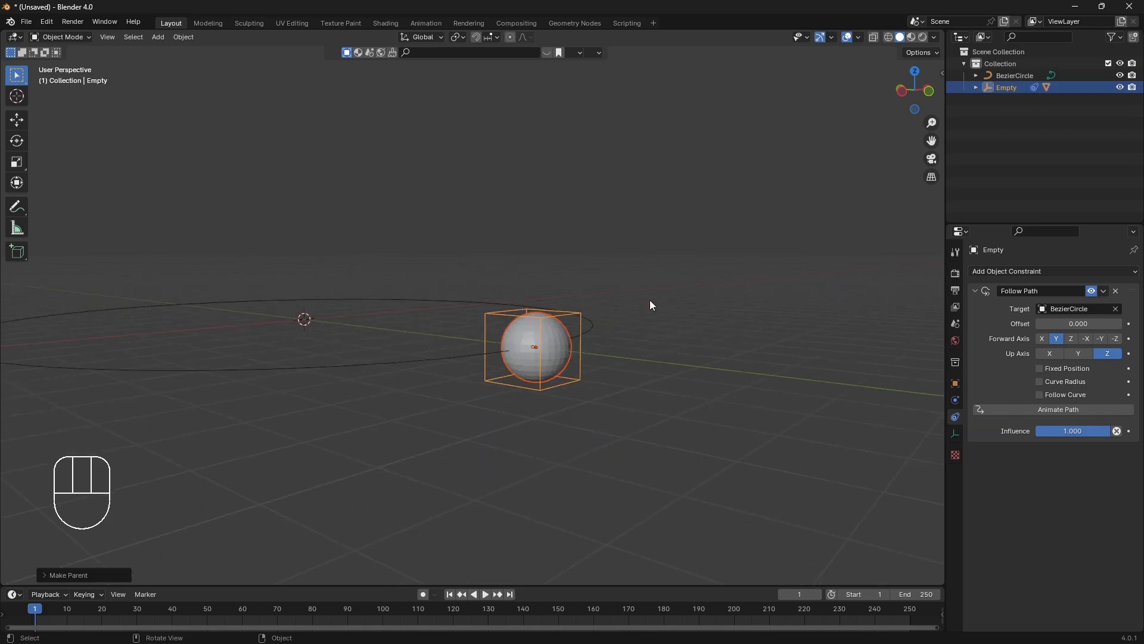
# - Insert a keyframe on the Follow Path Offset of 0.000 at frame 1
pyautogui.press('KP_7')
pyautogui.keyDown('shift'); pyautogui.moveTo(412, 268); pyautogui.dragTo(484, 321, button='middle'); pyautogui.keyUp('shift')
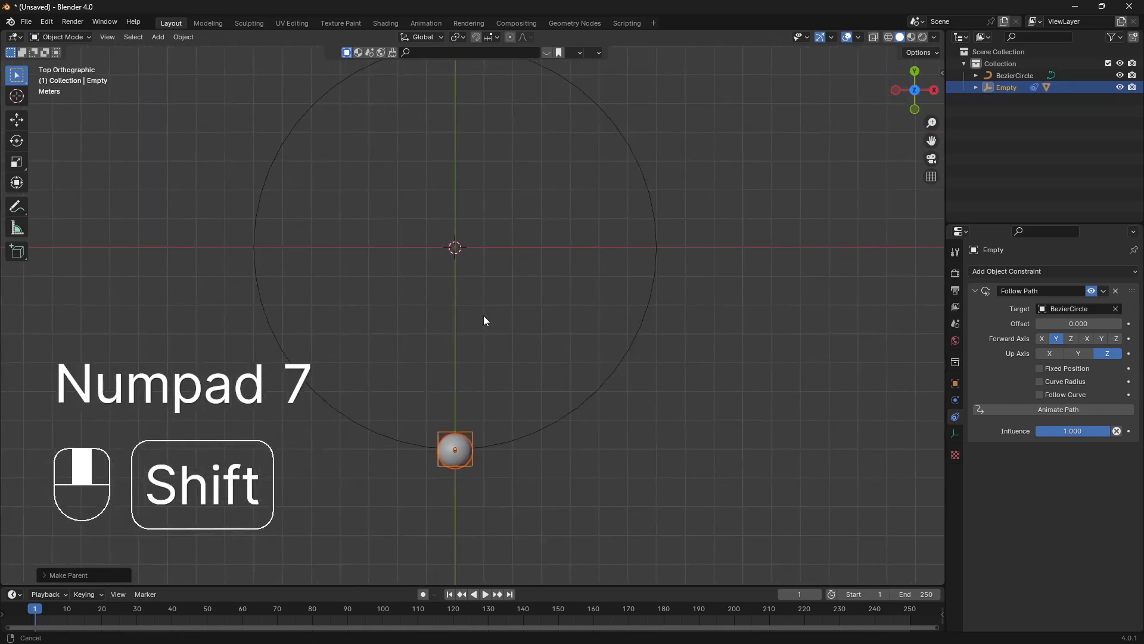
pyautogui.moveTo(627, 587); pyautogui.dragTo(661, 398)
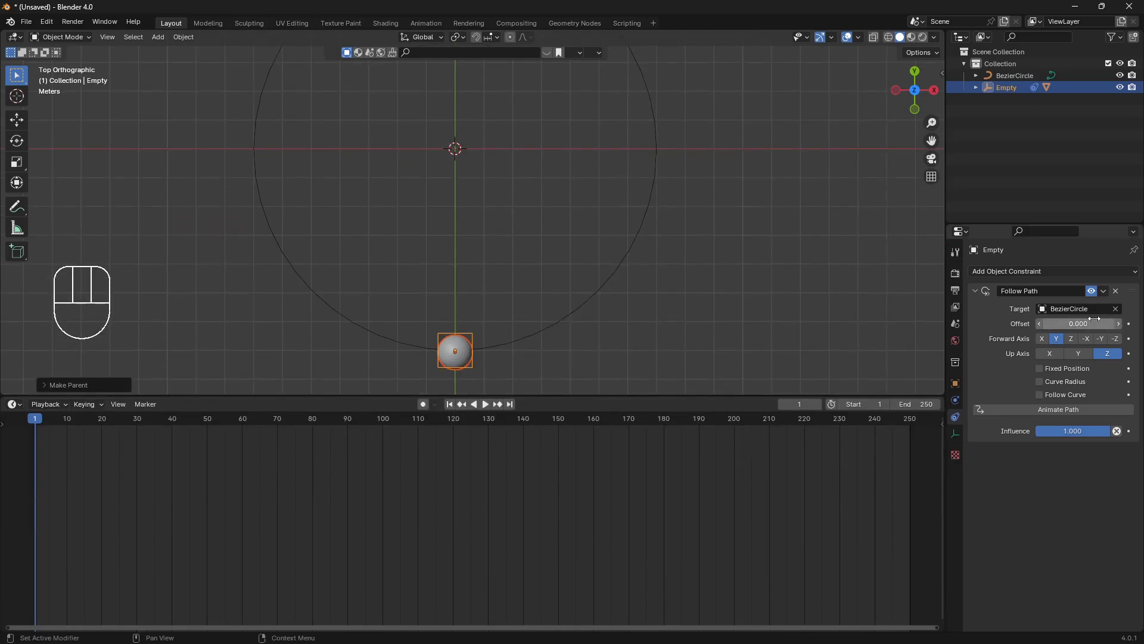
pyautogui.keyDown('shift'); pyautogui.moveTo(619, 254); pyautogui.dragTo(572, 309, button='middle'); pyautogui.keyUp('shift')
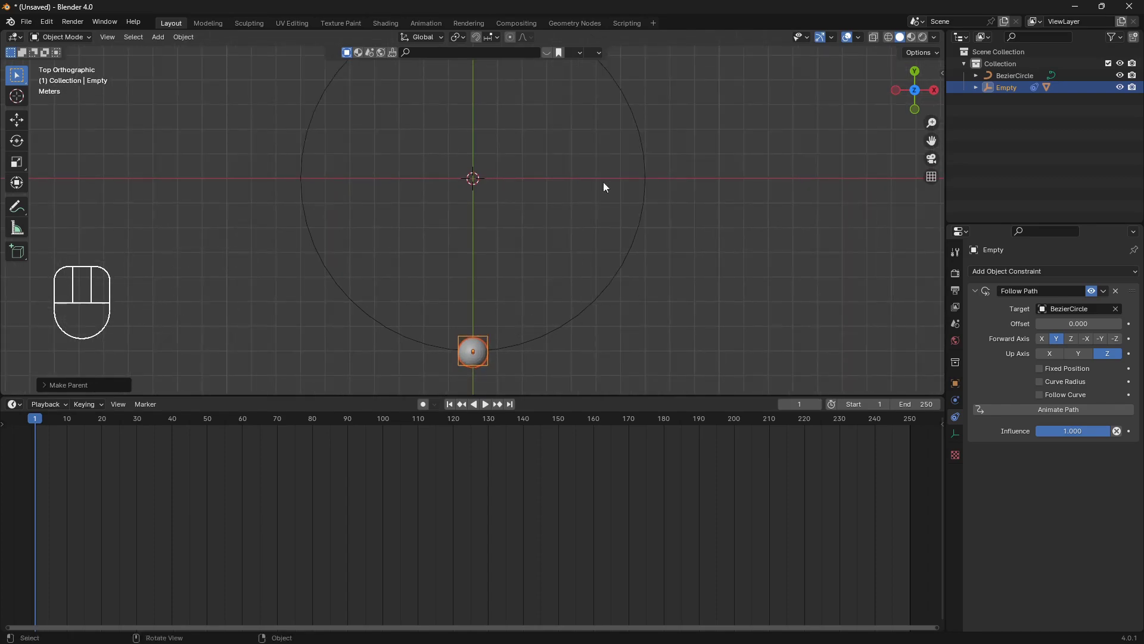
pyautogui.click(1129, 323)
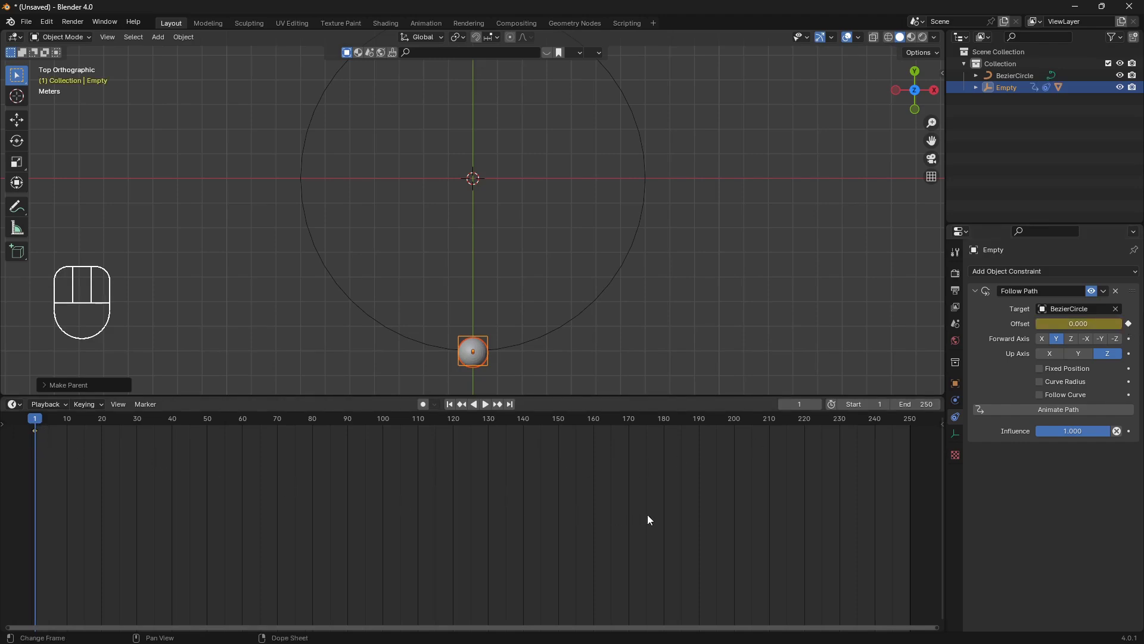
# - Set the scene's End frame to 500
pyautogui.scroll(-1, 856, 462)
pyautogui.click(918, 409)
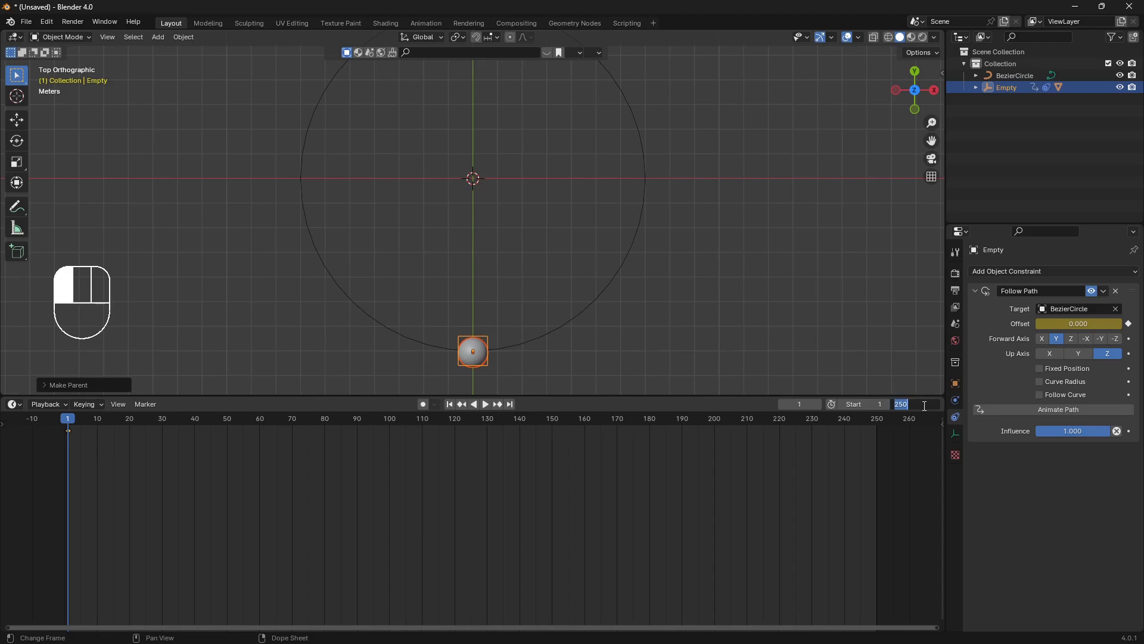
pyautogui.press('BackSpace')
pyautogui.write('500')
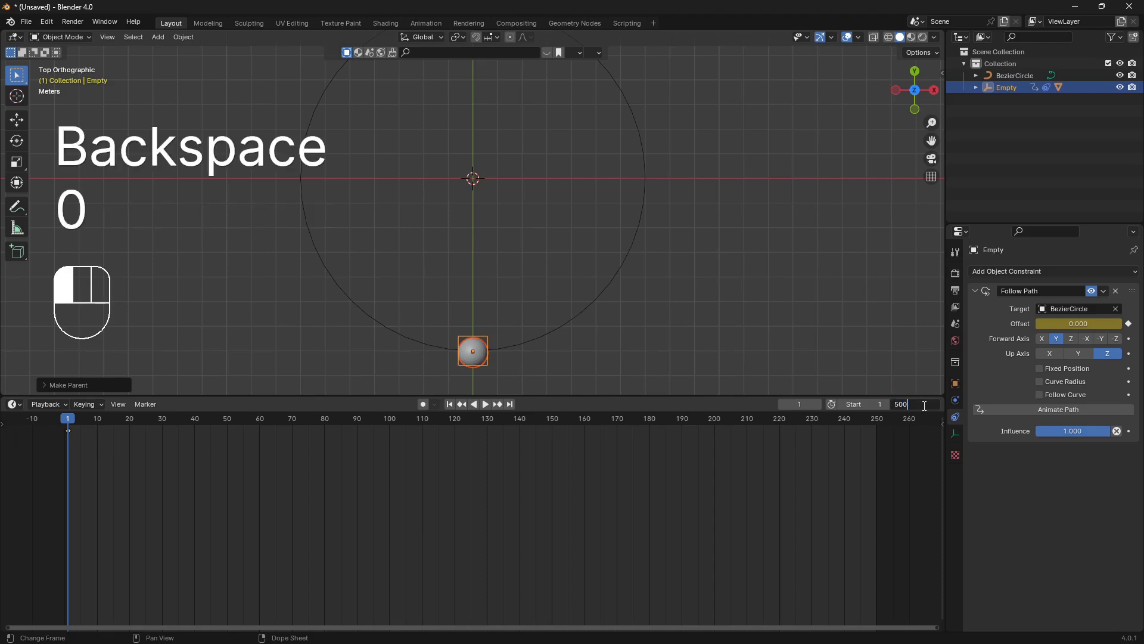
pyautogui.press('Return')
# - Jump to the last frame and step forward to frame 501
pyautogui.scroll(-3, 742, 496)
pyautogui.scroll(-5, 730, 500)
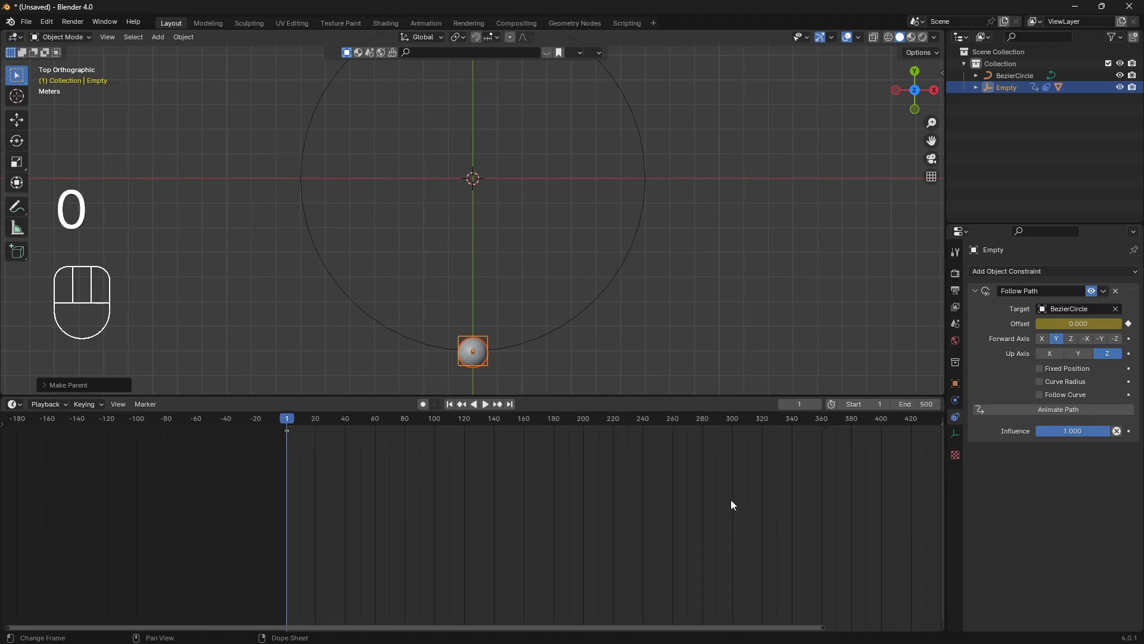
pyautogui.hotkey('shift', 'Right')
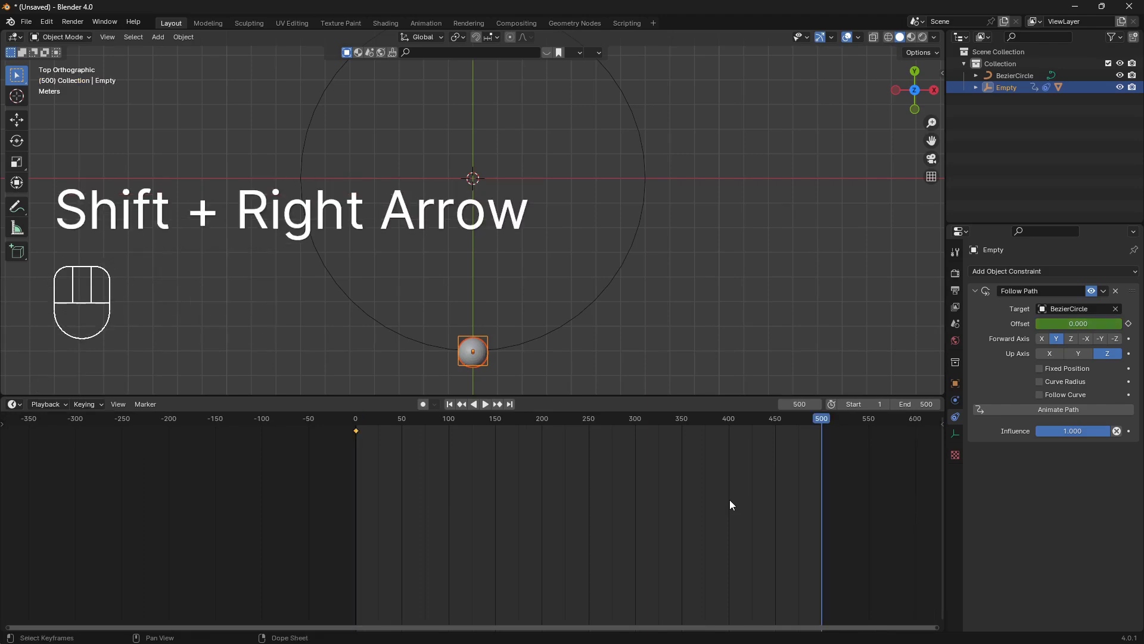
pyautogui.click(821, 405)
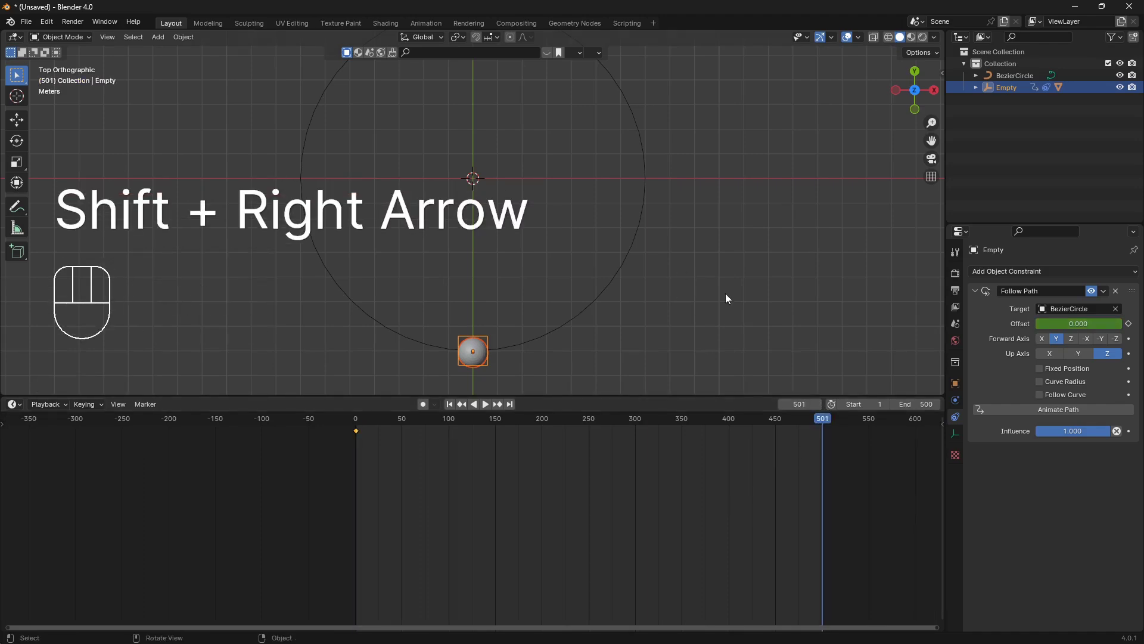
pyautogui.click(1079, 324)
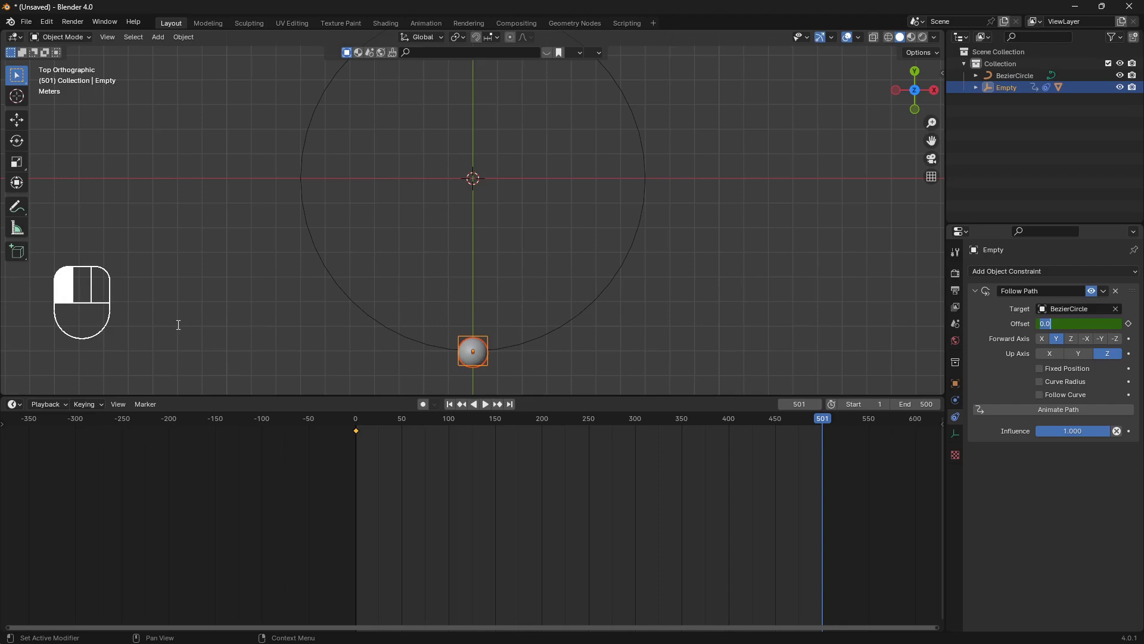
# - Set the Follow Path Offset to 200 and keyframe it at frame 501
pyautogui.press('BackSpace')
pyautogui.write('200')
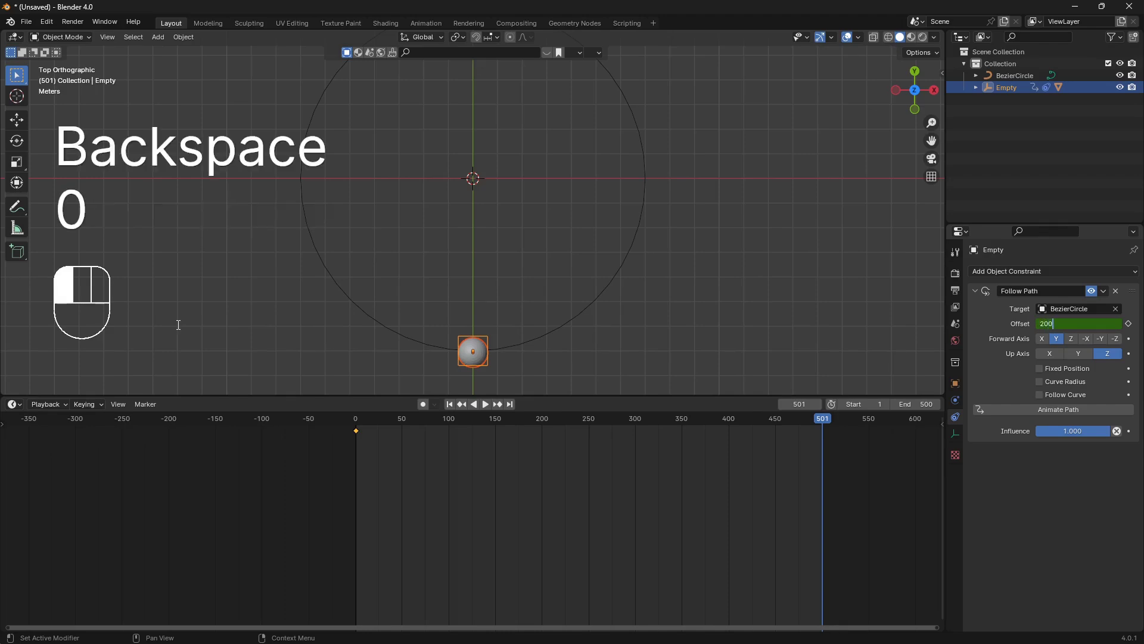
pyautogui.click(178, 325)
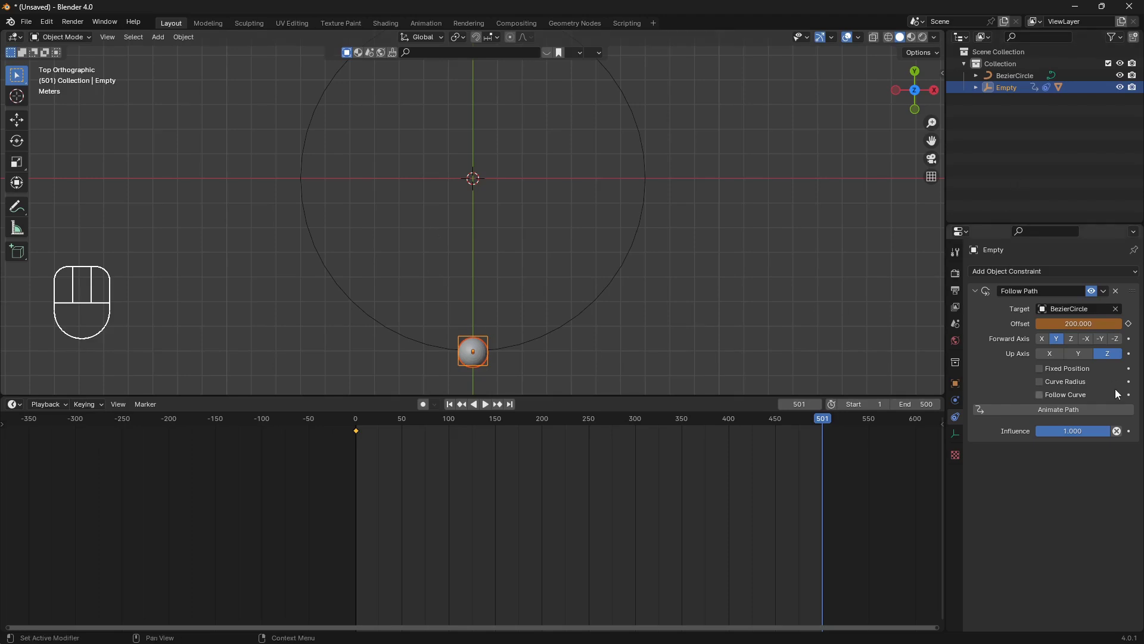
pyautogui.click(1129, 324)
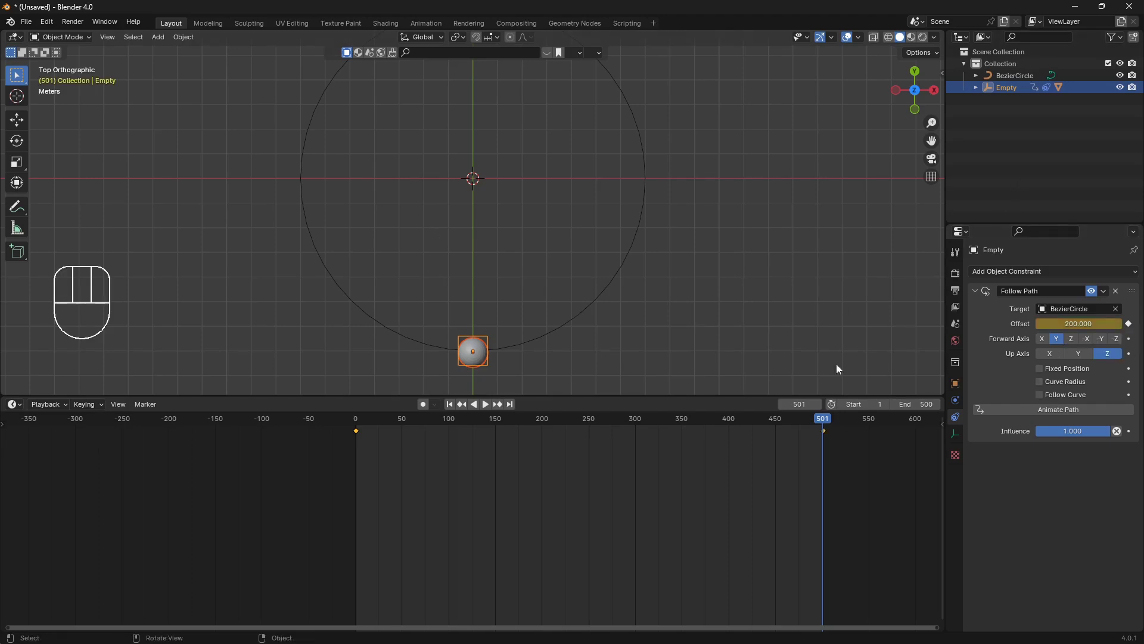
# - Play the animation to watch the sphere travel around the circle
pyautogui.press('space')
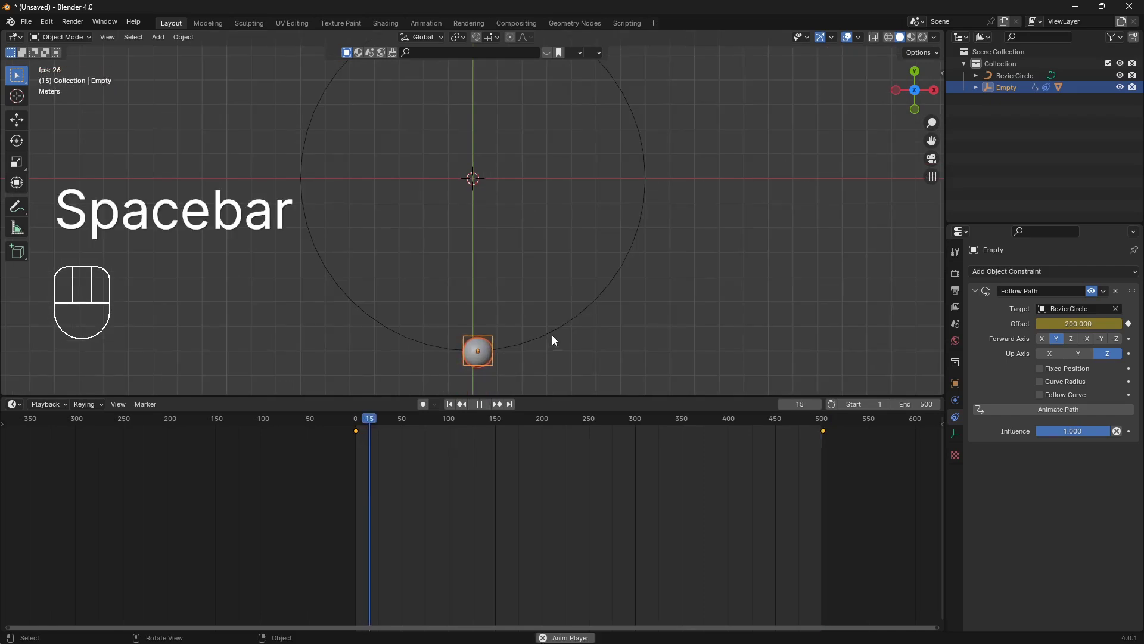
pyautogui.scroll(2, 552, 336)
pyautogui.keyDown('shift'); pyautogui.scroll(3, 563, 358); pyautogui.keyUp('shift')
pyautogui.scroll(-3, 543, 347)
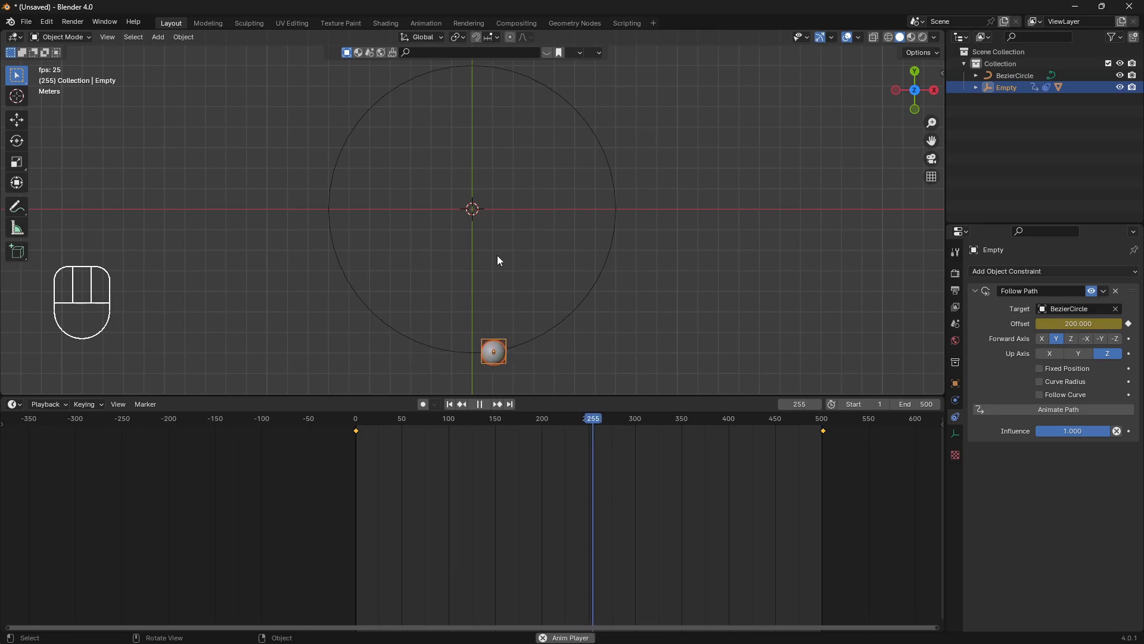
# - Stop playback, return to frame 1 and set the keyframes' interpolation to Linear
pyautogui.press('space')
pyautogui.hotkey('shift', 'Left')
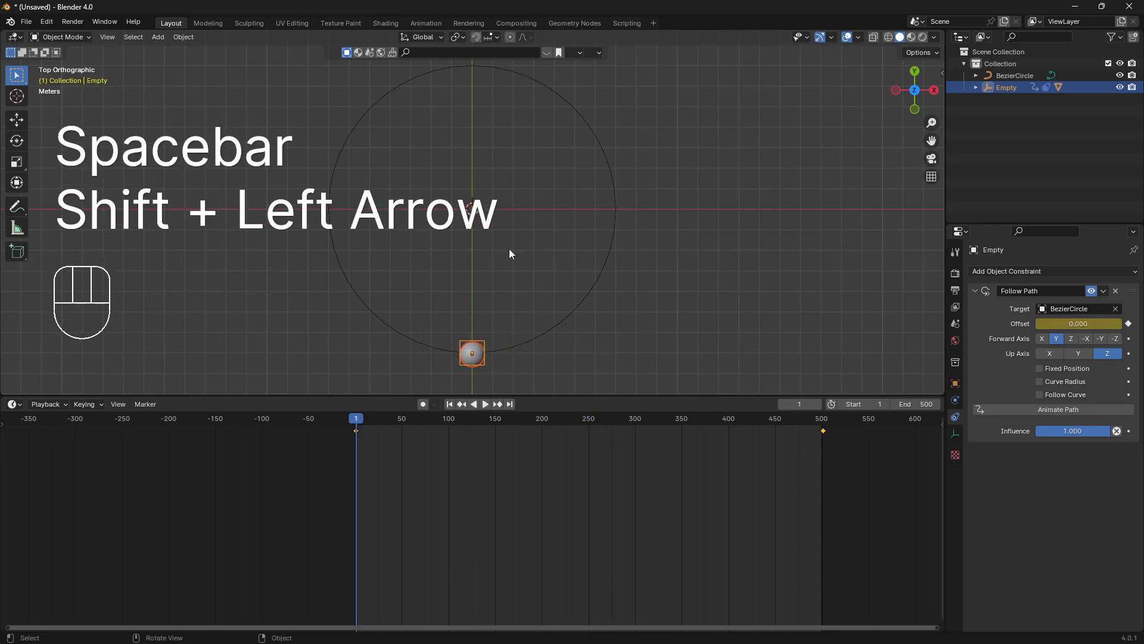
pyautogui.scroll(4, 503, 286)
pyautogui.keyDown('shift'); pyautogui.moveTo(493, 340); pyautogui.dragTo(499, 136, button='middle'); pyautogui.keyUp('shift')
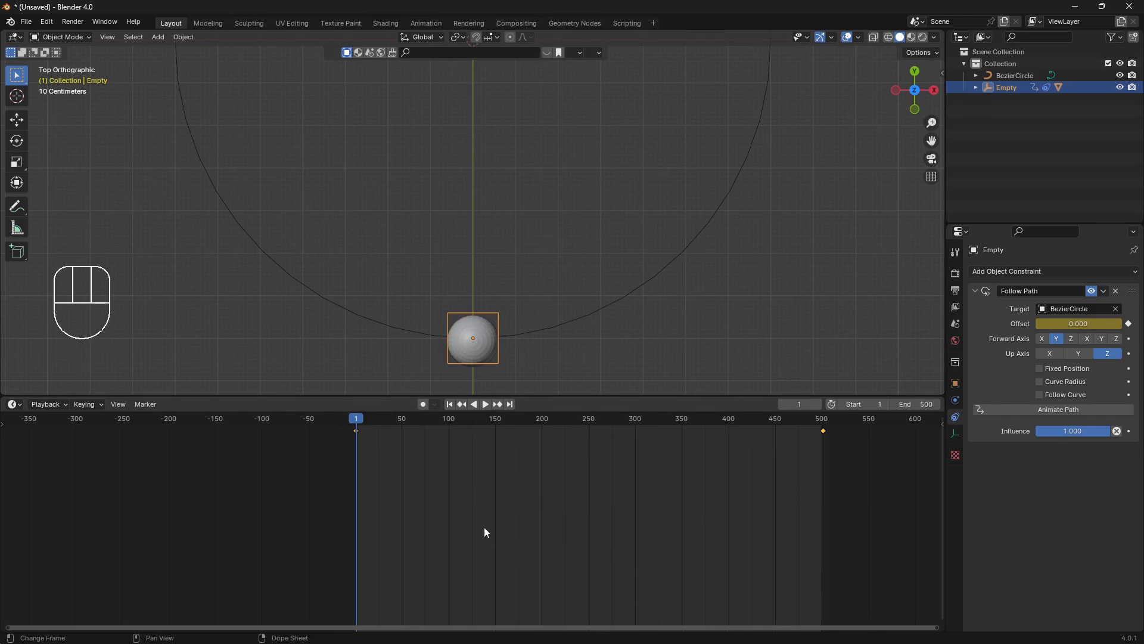
pyautogui.rightClick(550, 500)
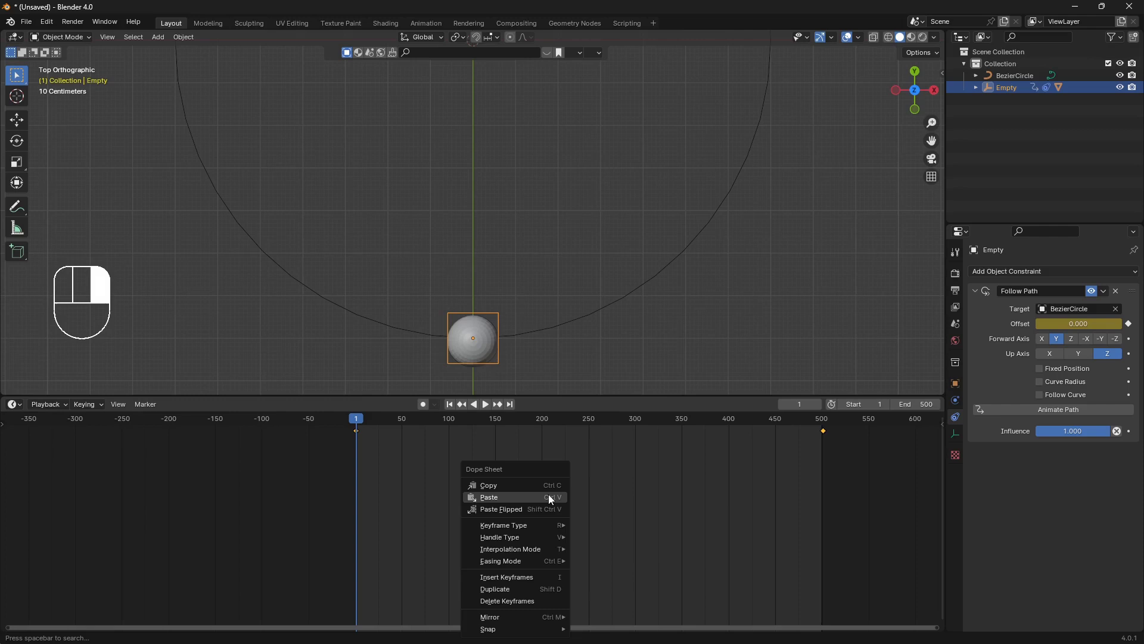
pyautogui.moveTo(509, 553)
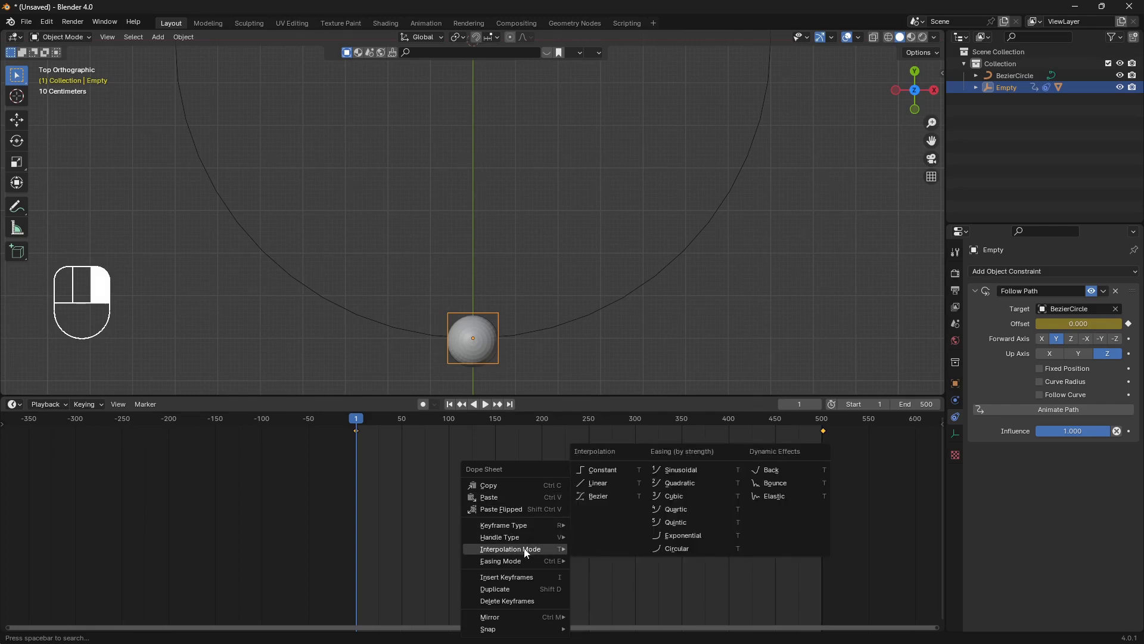
pyautogui.click(610, 483)
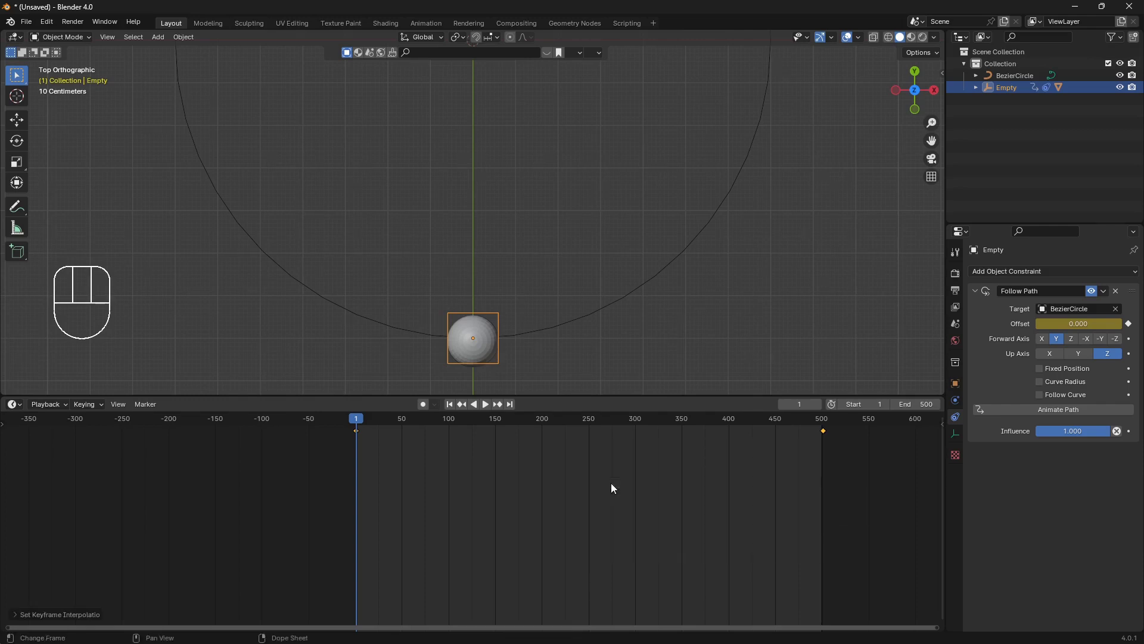
# - Replay the animation to check the sphere now circles at constant speed
pyautogui.scroll(-2, 515, 289)
pyautogui.press('space')
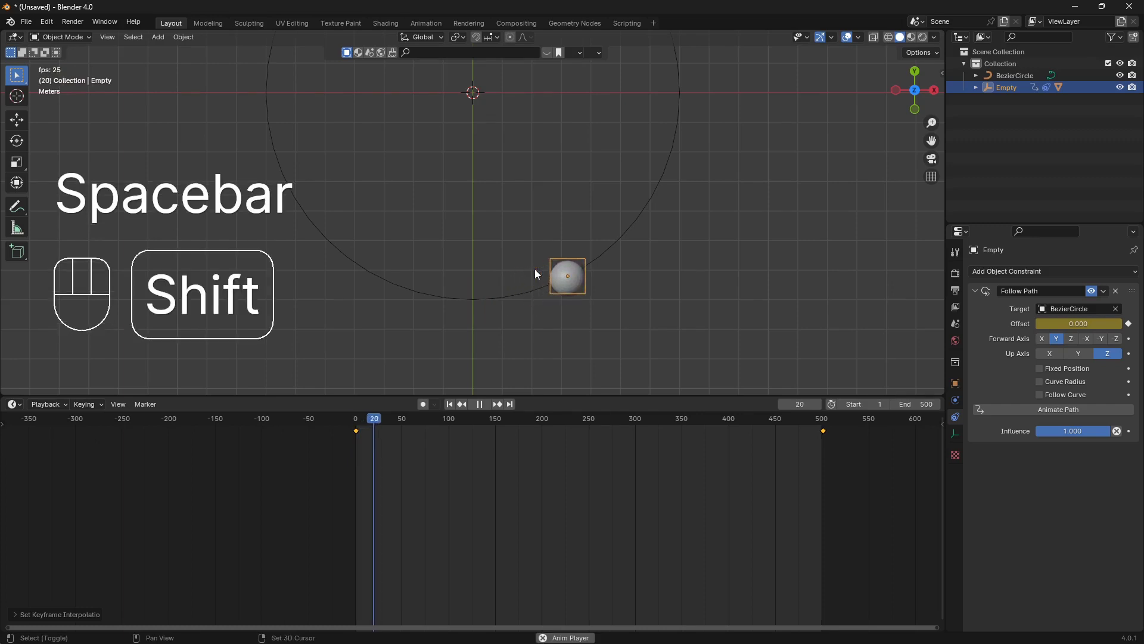
pyautogui.keyDown('shift'); pyautogui.moveTo(539, 273); pyautogui.dragTo(557, 379, button='middle'); pyautogui.keyUp('shift')
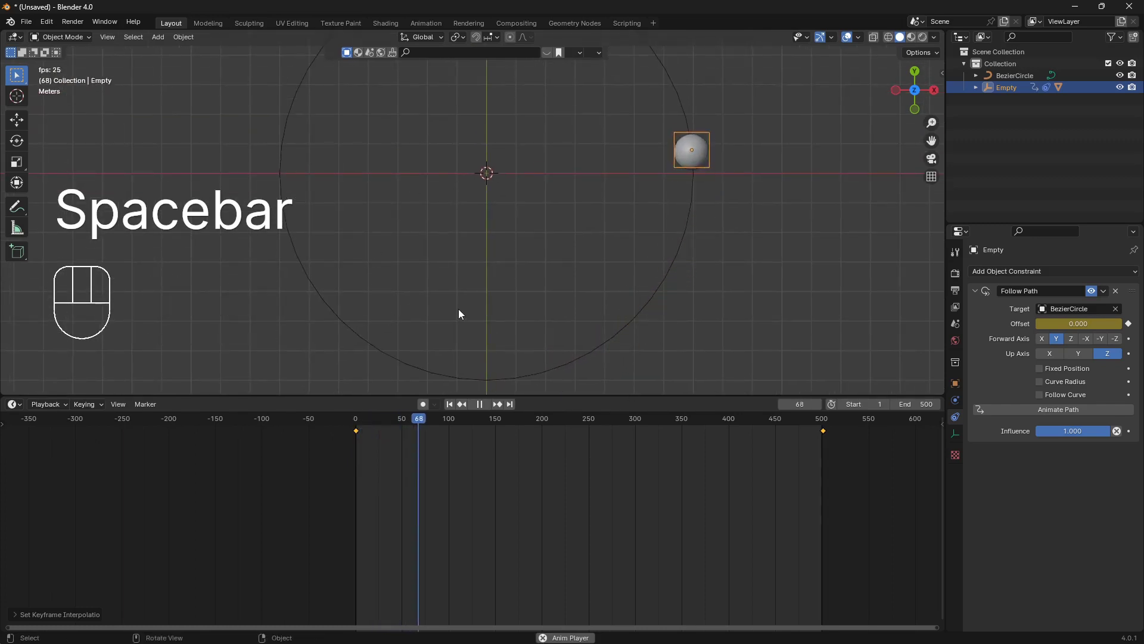
pyautogui.scroll(-1, 465, 295)
pyautogui.moveTo(466, 288); pyautogui.dragTo(527, 231, button='middle')
pyautogui.press('space')
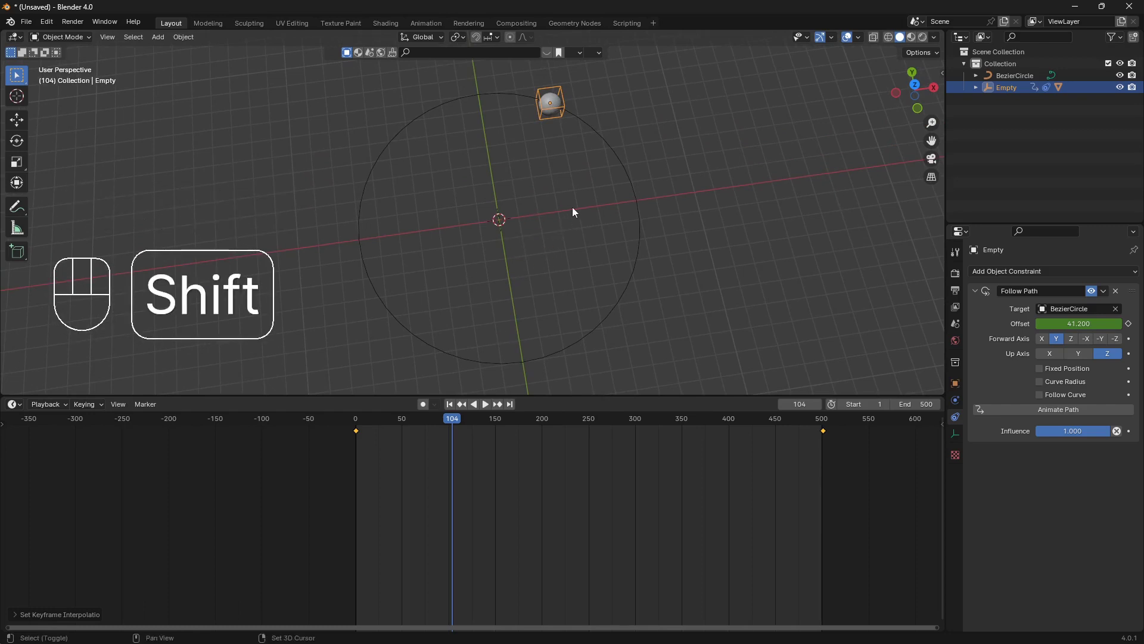
# - Add a plane at the origin and scale it up by 8
pyautogui.hotkey('shift', 'a')
pyautogui.click(617, 207)
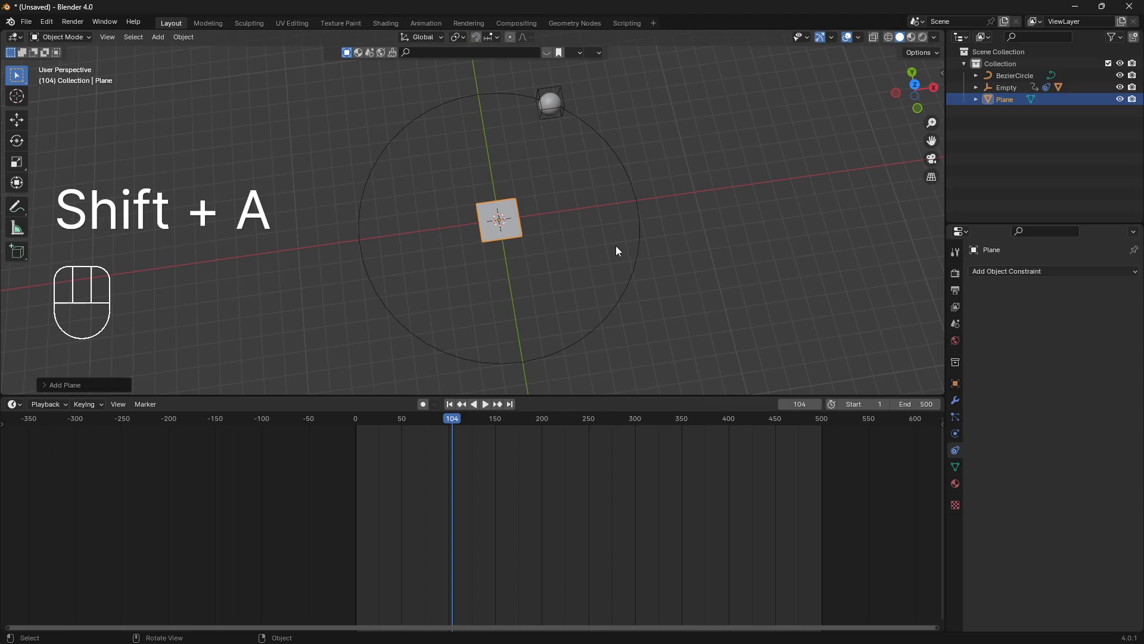
pyautogui.write('s8')
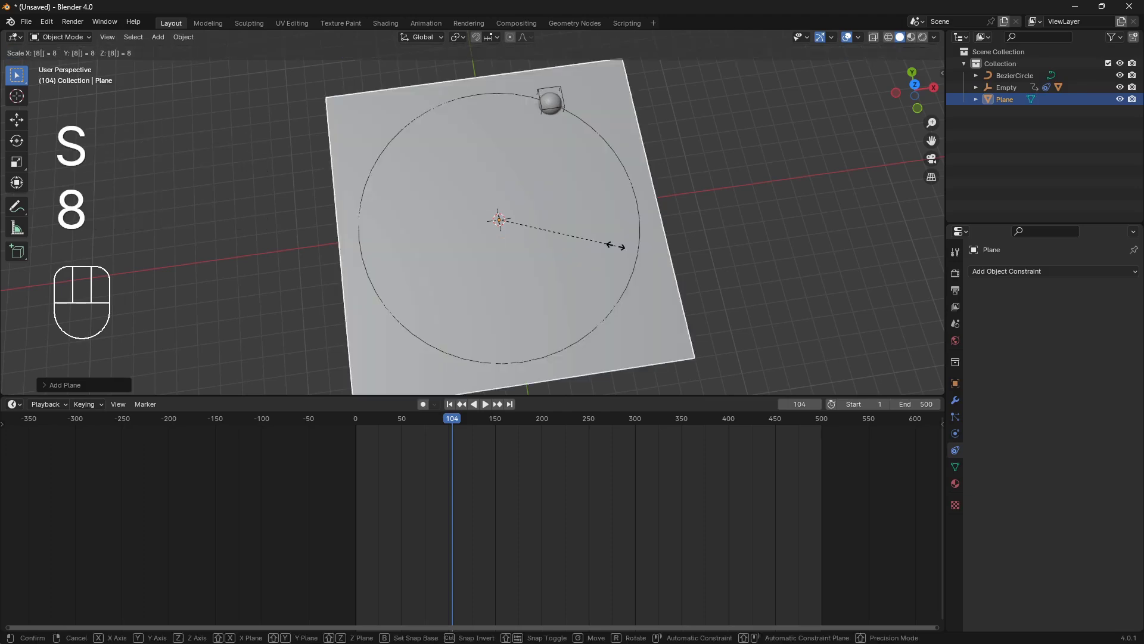
pyautogui.click(616, 246)
pyautogui.press('KP_7')
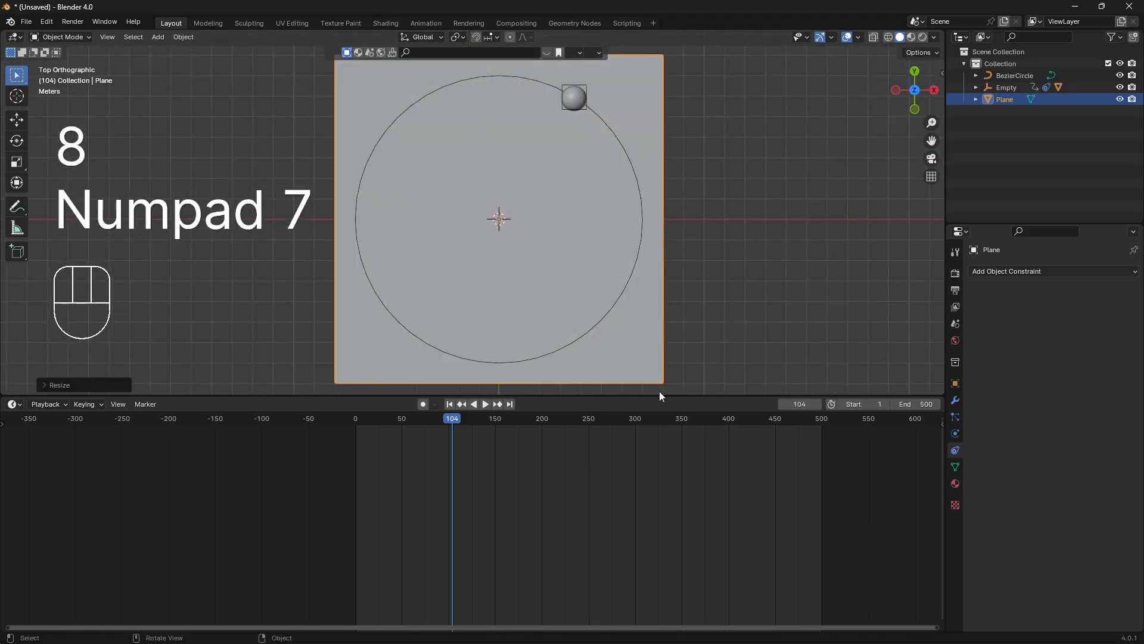
pyautogui.moveTo(661, 396); pyautogui.dragTo(655, 451)
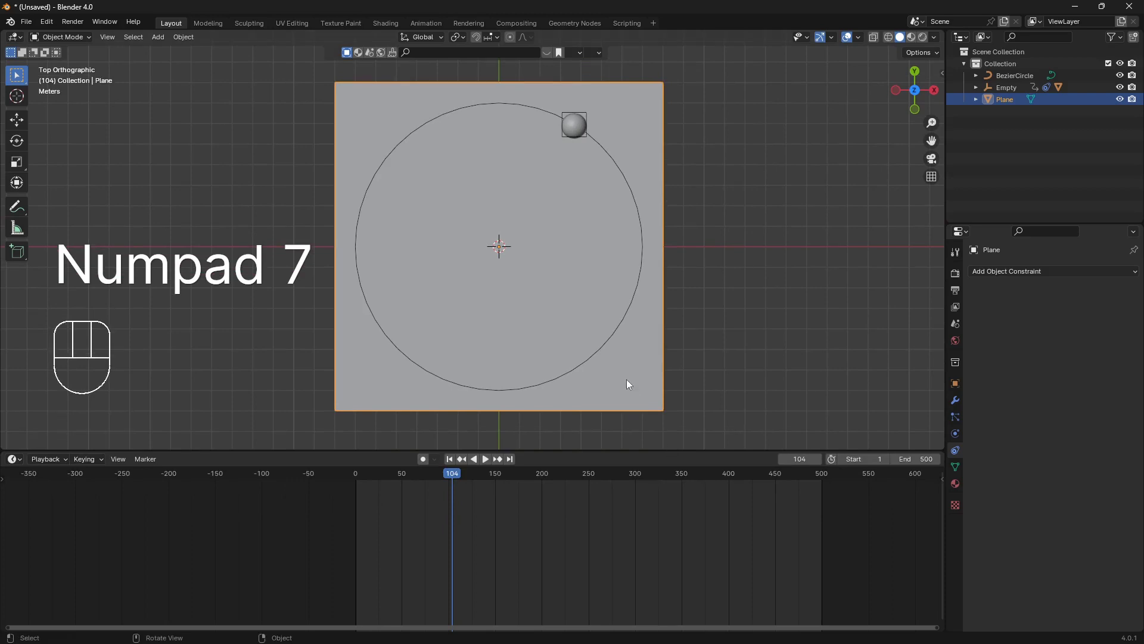
# - In Edit Mode, subdivide the plane with 80 cuts
pyautogui.press('Tab')
pyautogui.rightClick(566, 225)
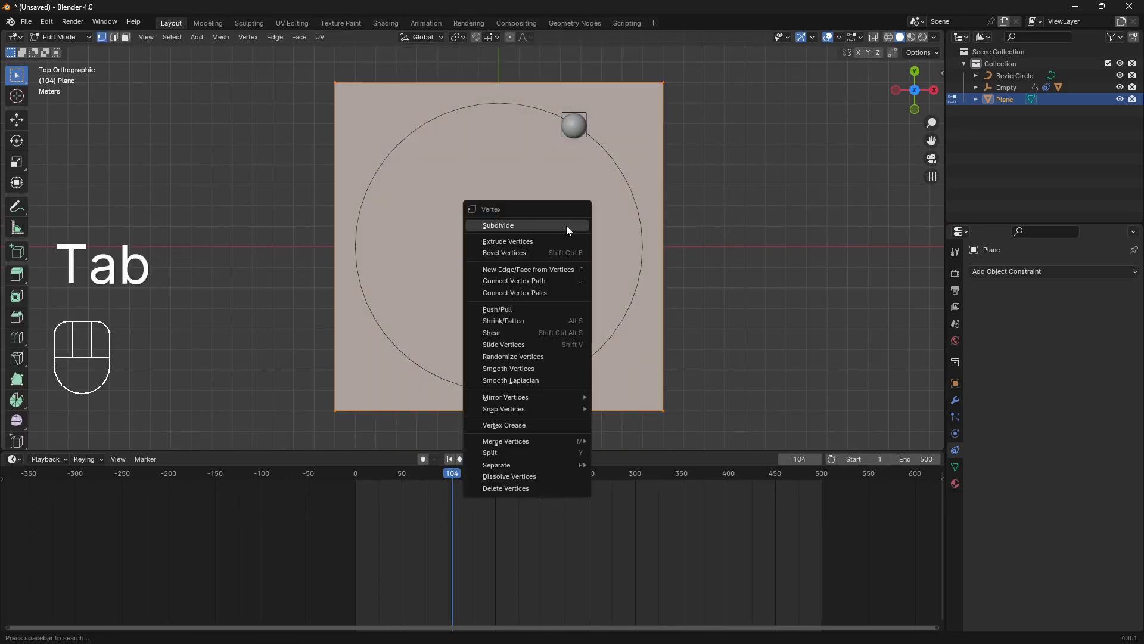
pyautogui.rightClick(566, 226)
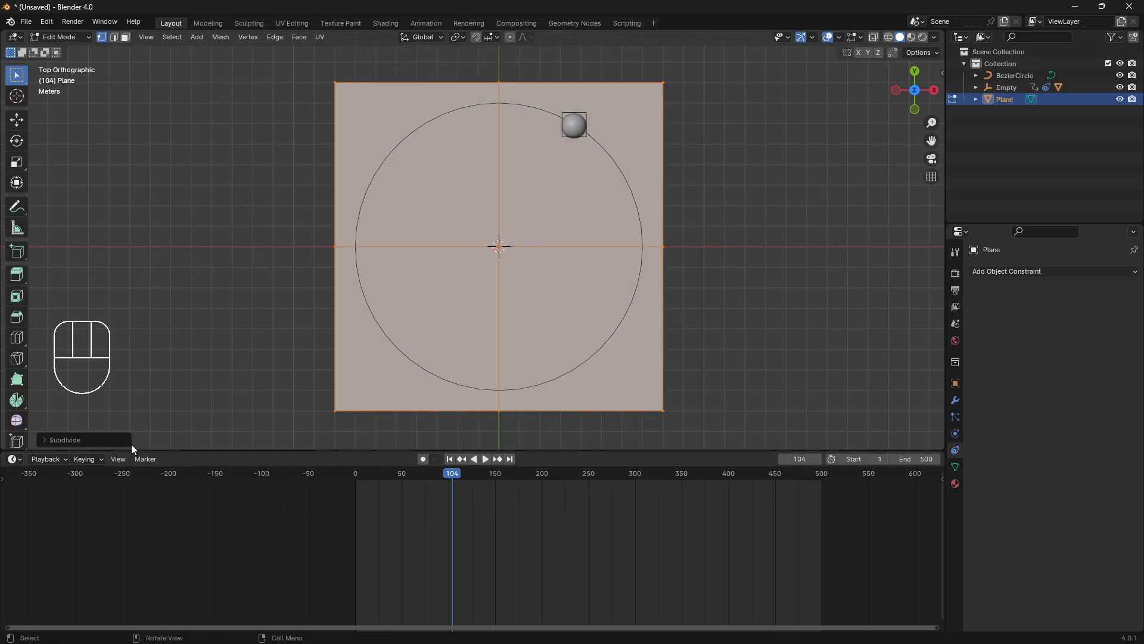
pyautogui.click(114, 441)
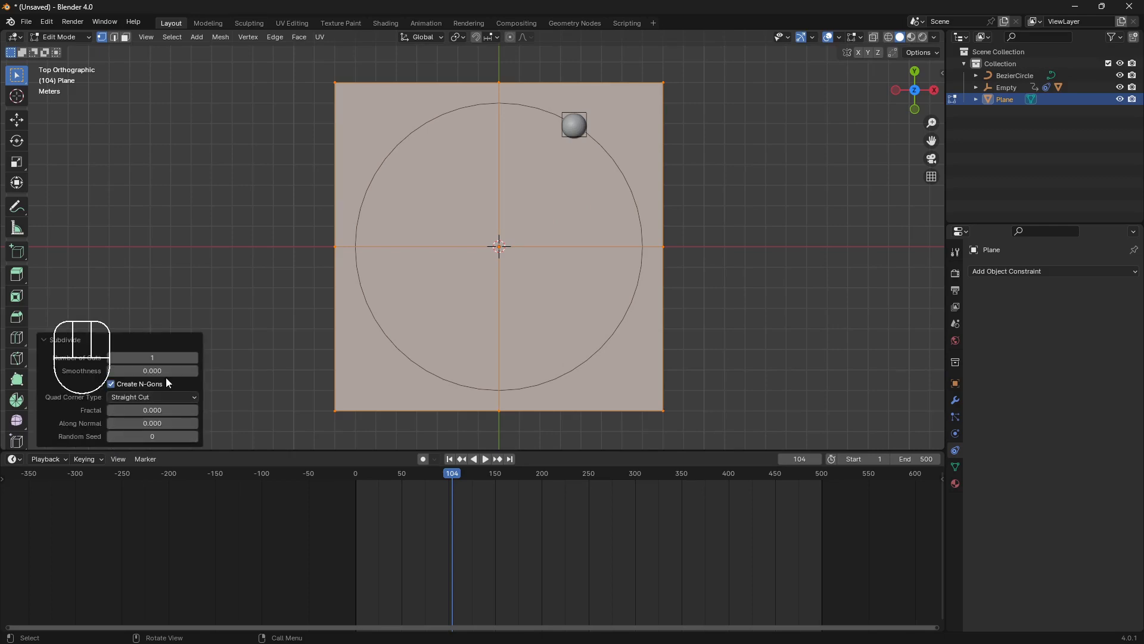
pyautogui.click(181, 360)
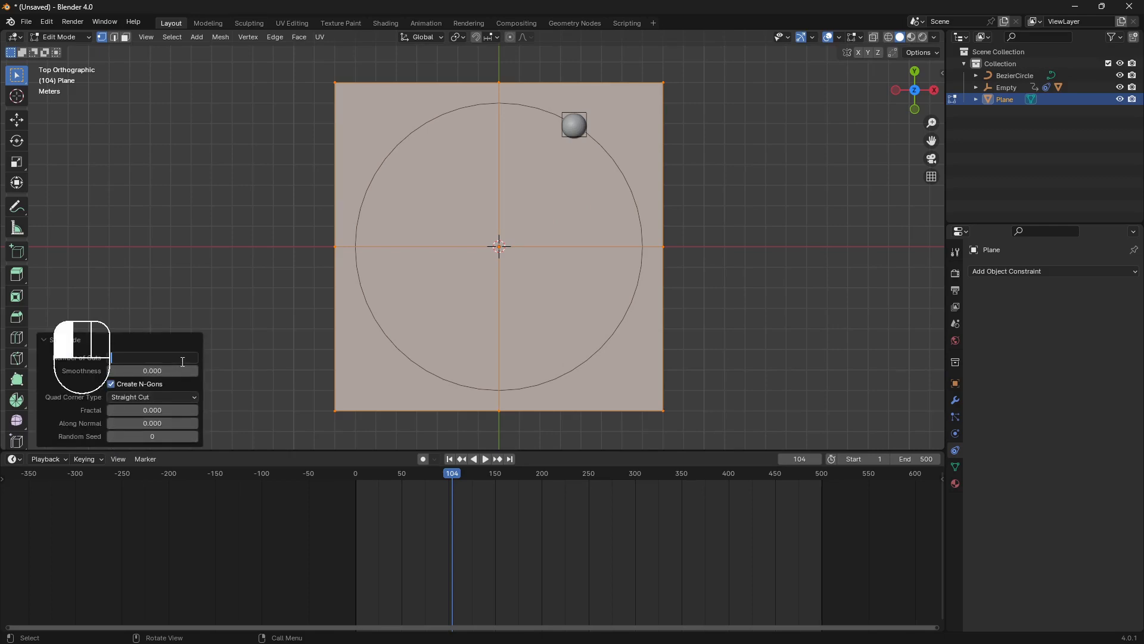
pyautogui.write('80')
pyautogui.press('Return')
# - Subdivide the dense plane once more, deselect all vertices and return to Object Mode
pyautogui.scroll(3, 314, 325)
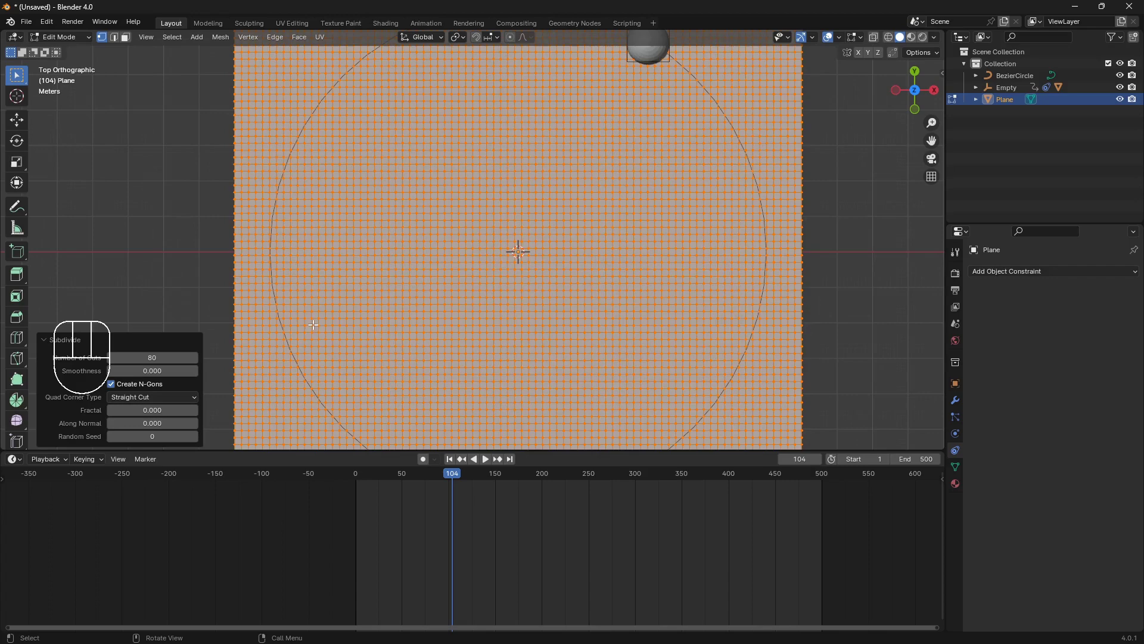
pyautogui.rightClick(534, 221)
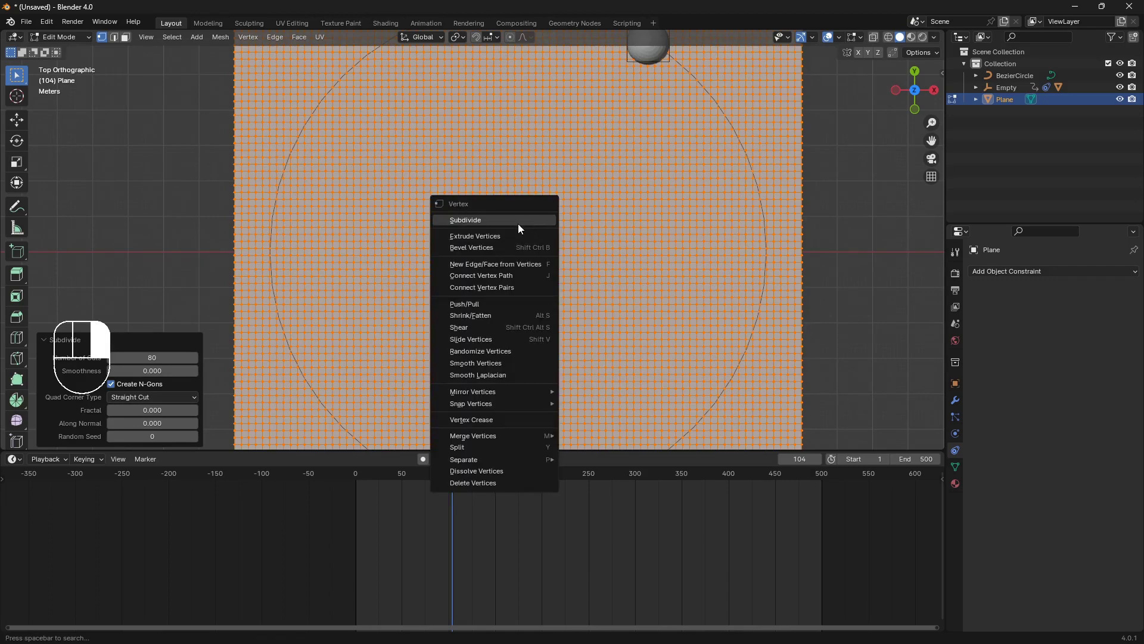
pyautogui.press('Escape')
pyautogui.rightClick(555, 234)
pyautogui.click(553, 234)
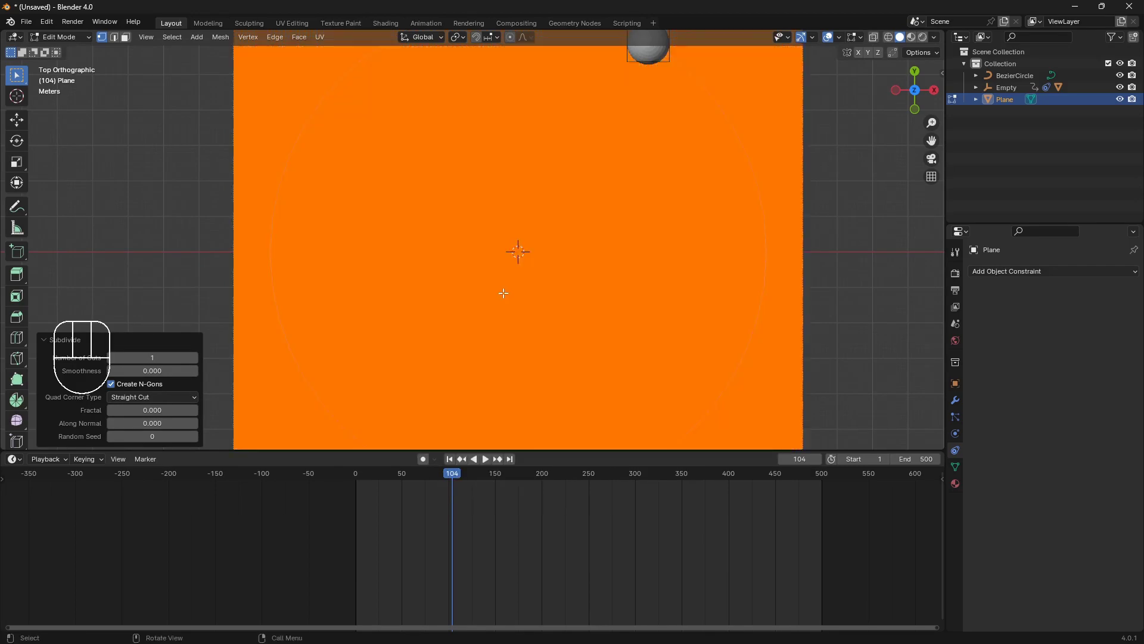
pyautogui.moveTo(504, 293); pyautogui.dragTo(621, 173, button='middle')
pyautogui.hotkey('alt', 'a')
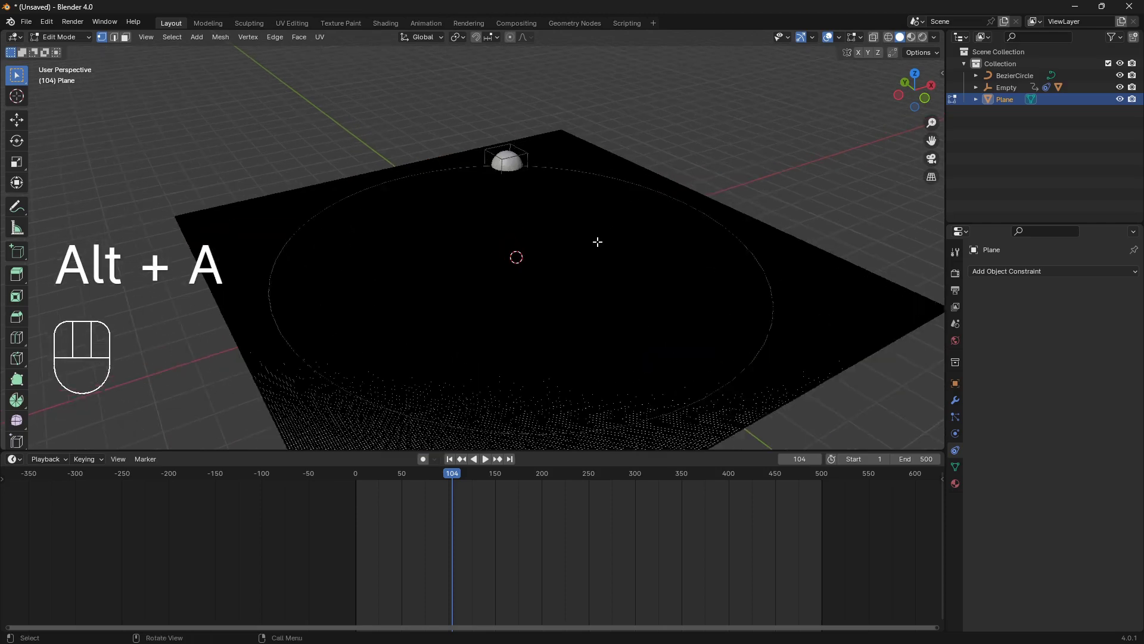
pyautogui.press('Tab')
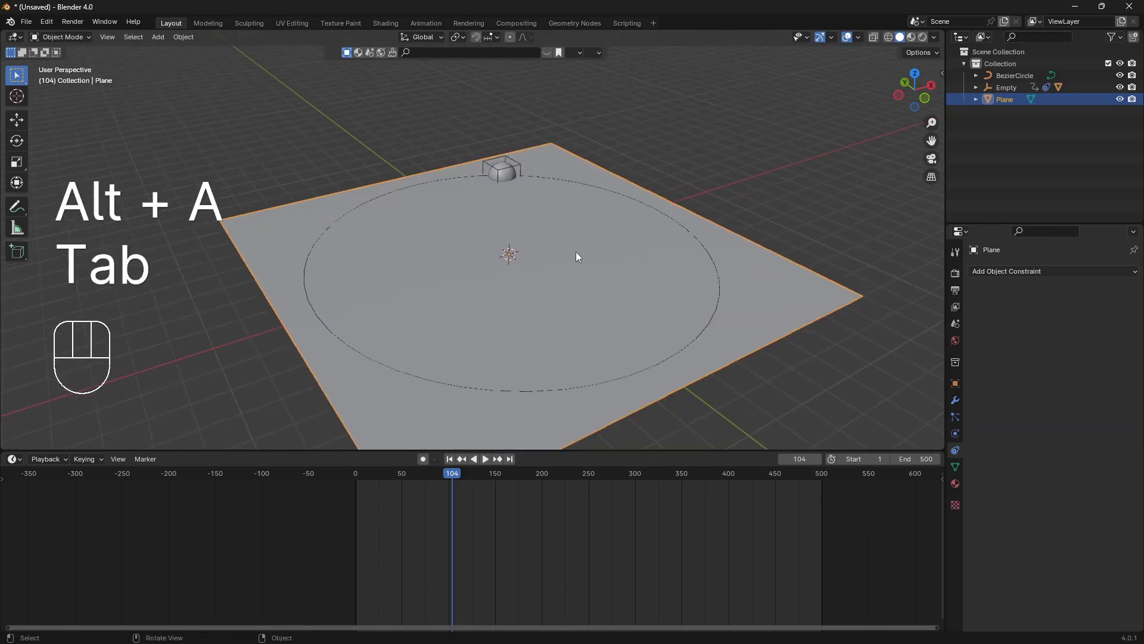
# - Make the sphere a Dynamic Paint brush from its Physics properties
pyautogui.moveTo(532, 255); pyautogui.dragTo(730, 225, button='middle')
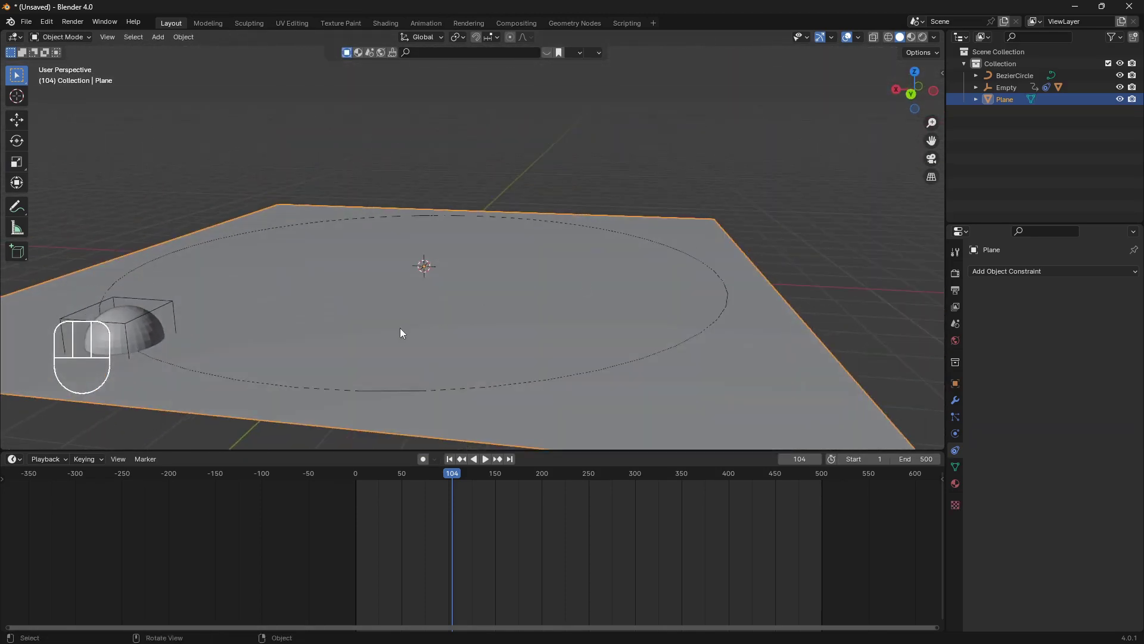
pyautogui.keyDown('shift'); pyautogui.moveTo(401, 332); pyautogui.dragTo(481, 323, button='middle'); pyautogui.keyUp('shift')
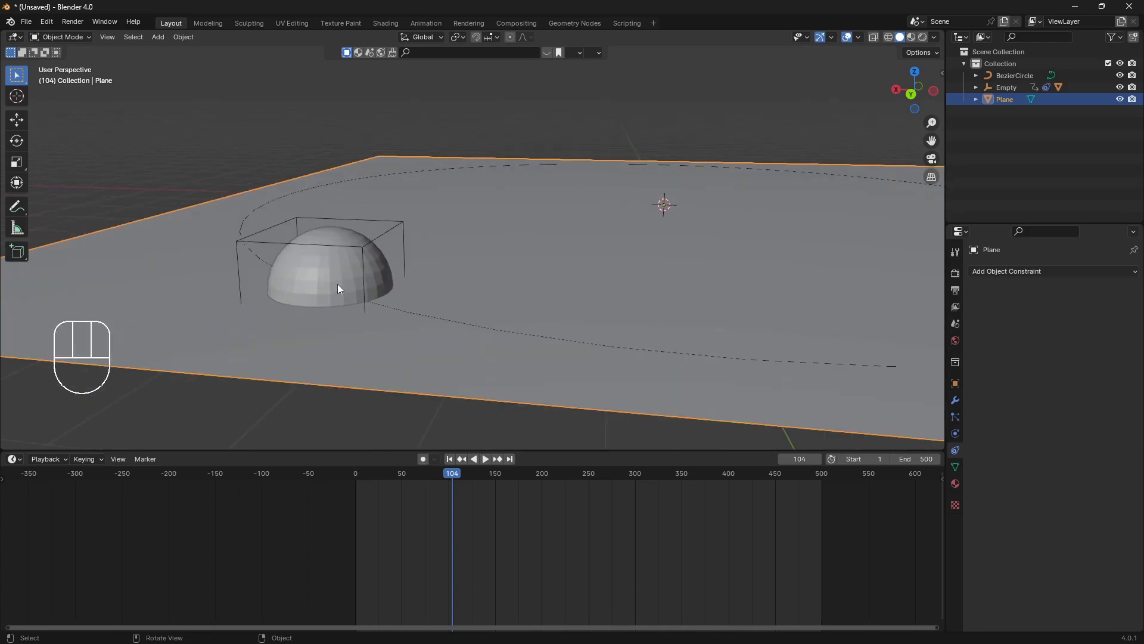
pyautogui.moveTo(338, 283); pyautogui.dragTo(421, 237, button='middle')
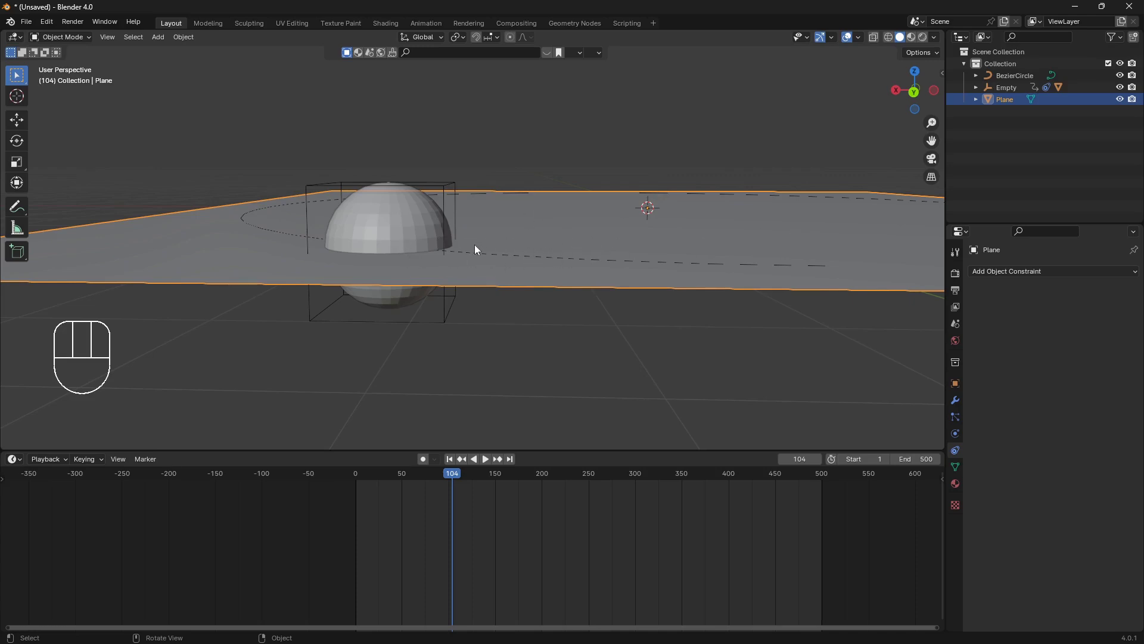
pyautogui.click(399, 219)
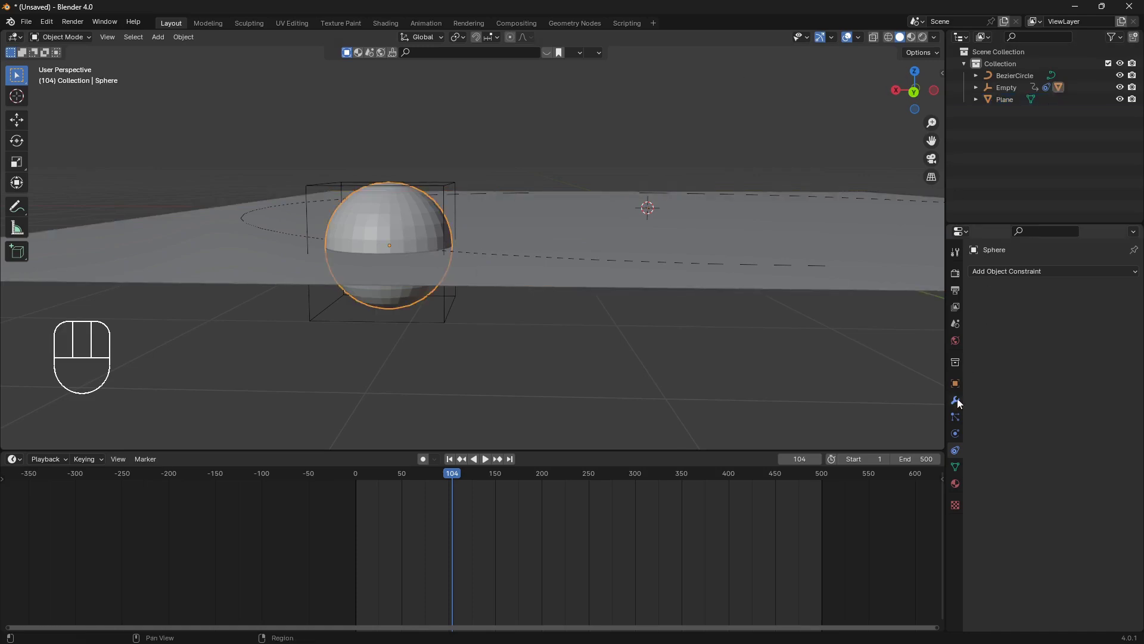
pyautogui.click(954, 435)
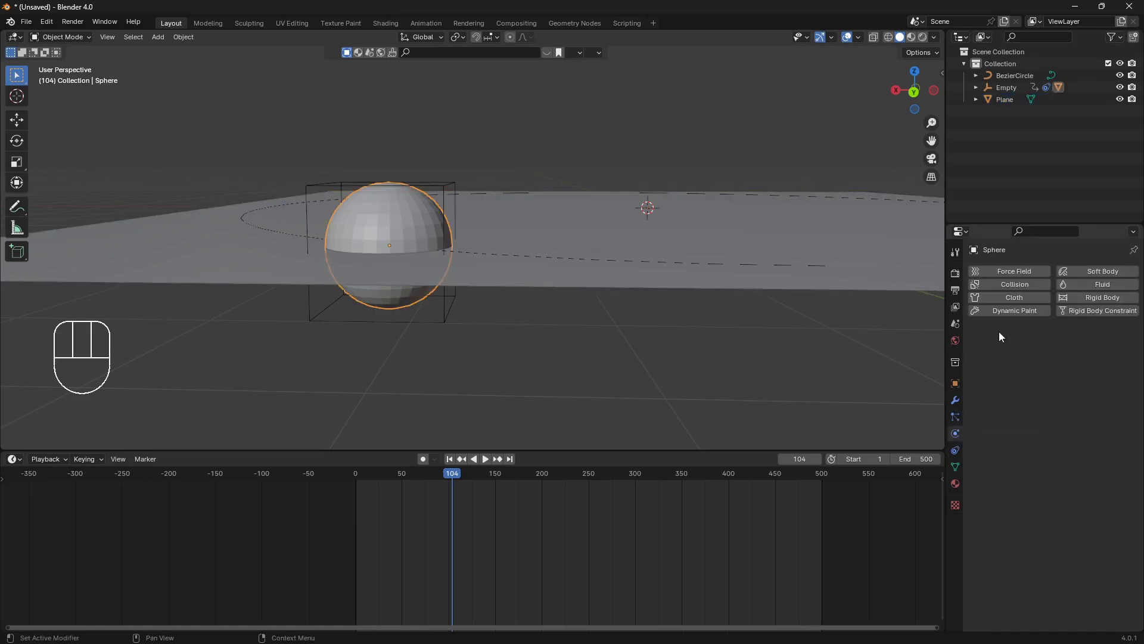
pyautogui.click(1013, 311)
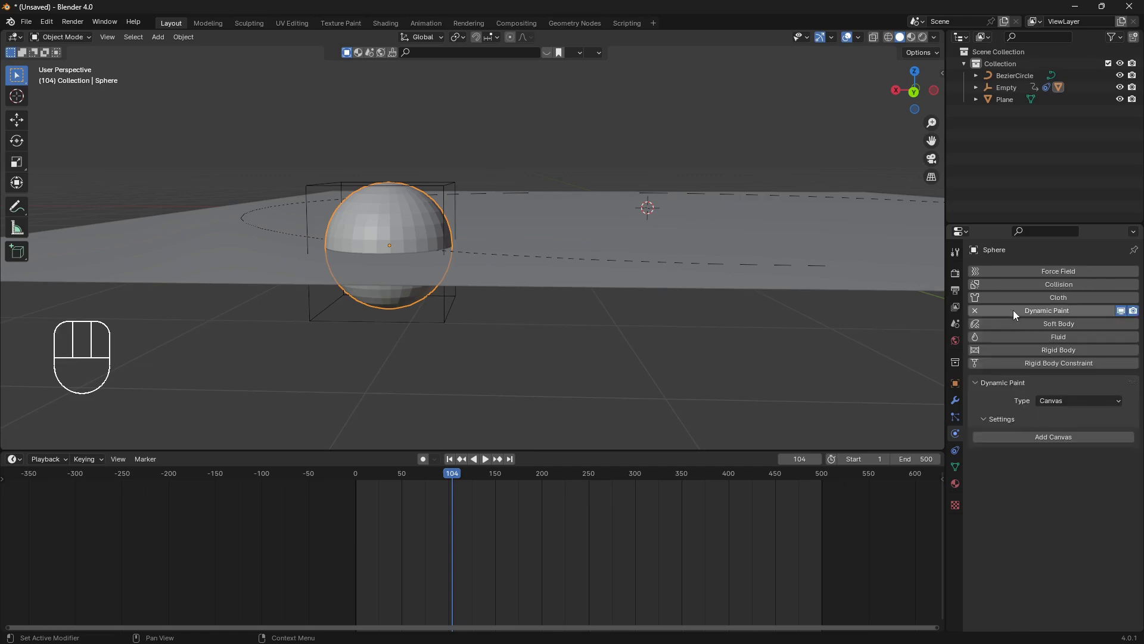
pyautogui.click(1105, 401)
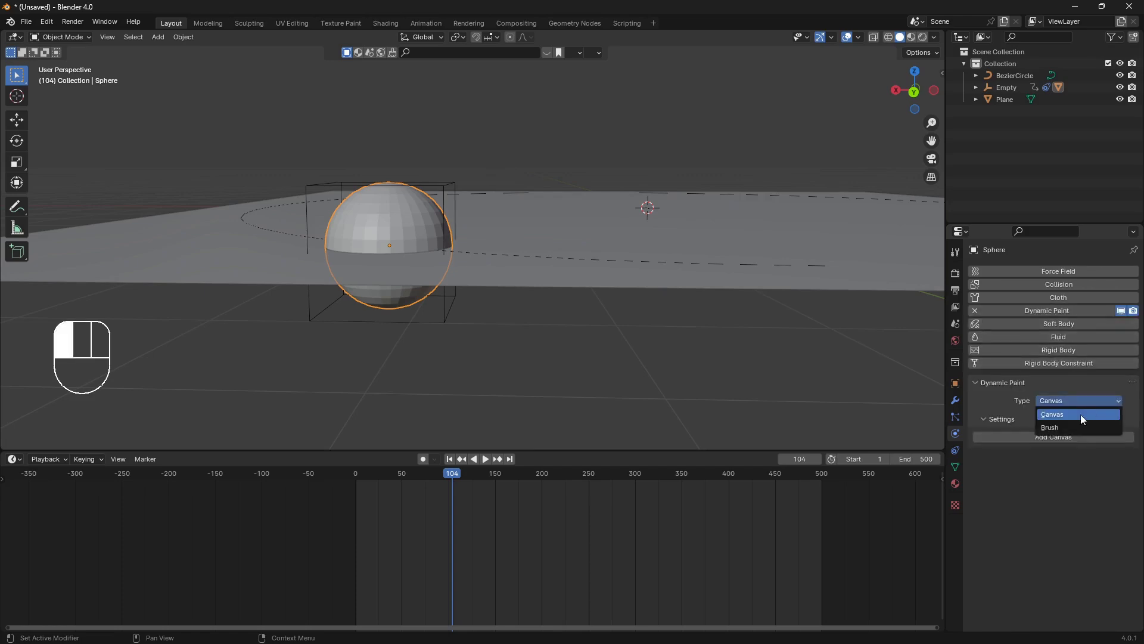
pyautogui.click(1071, 427)
pyautogui.click(1056, 437)
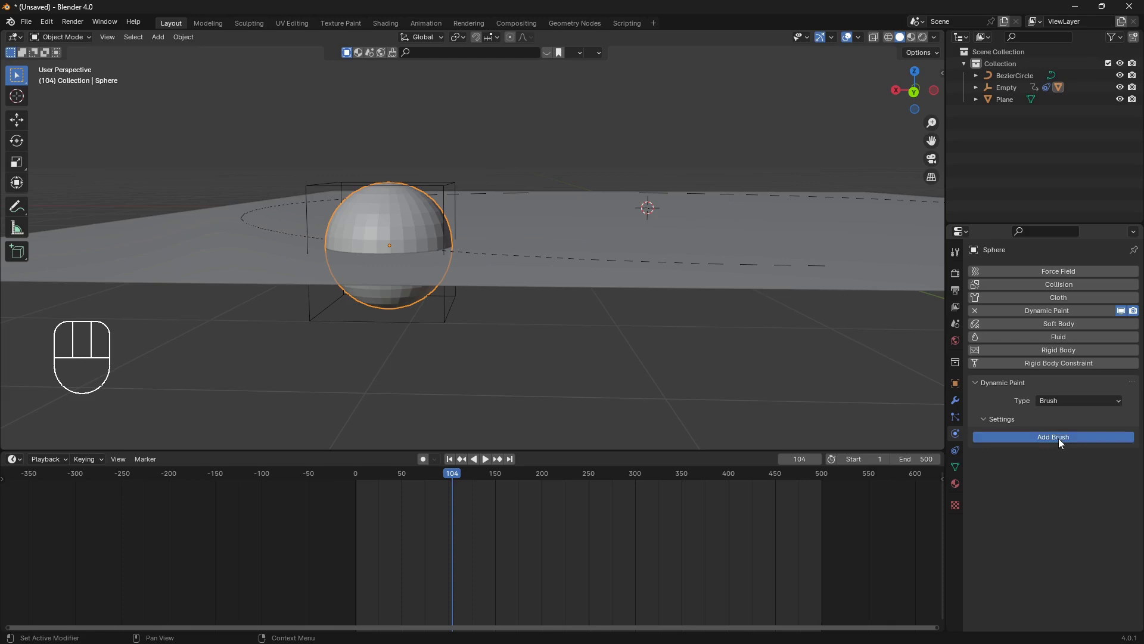
# - Select the plane and add Dynamic Paint physics to it
pyautogui.scroll(-2, 600, 323)
pyautogui.moveTo(499, 301); pyautogui.dragTo(314, 325, button='middle')
pyautogui.click(244, 309)
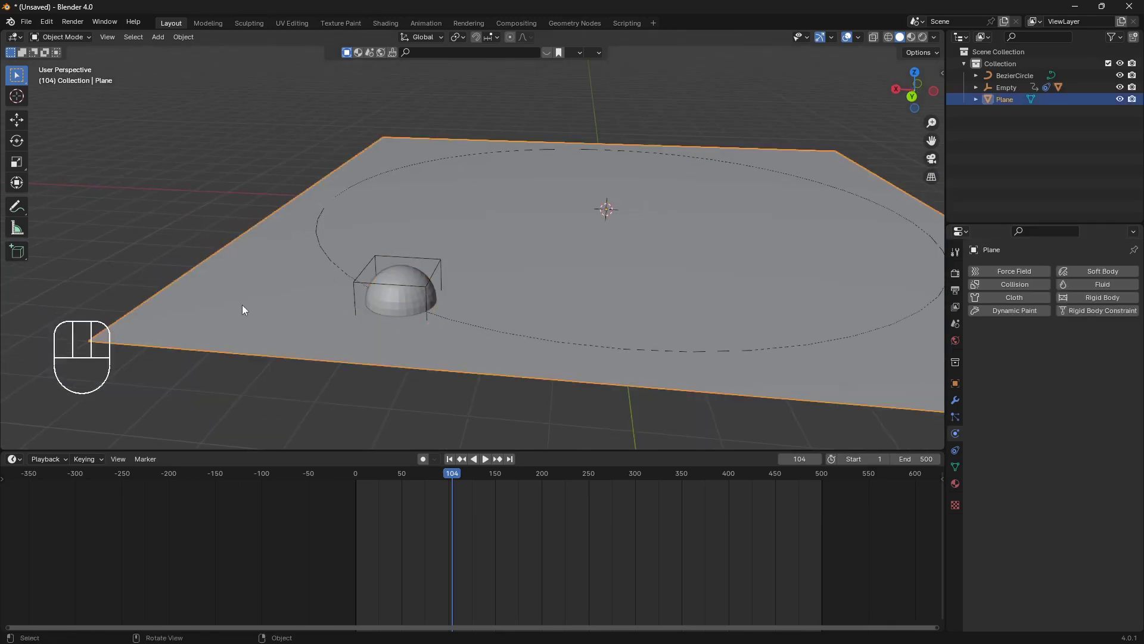
pyautogui.click(1021, 310)
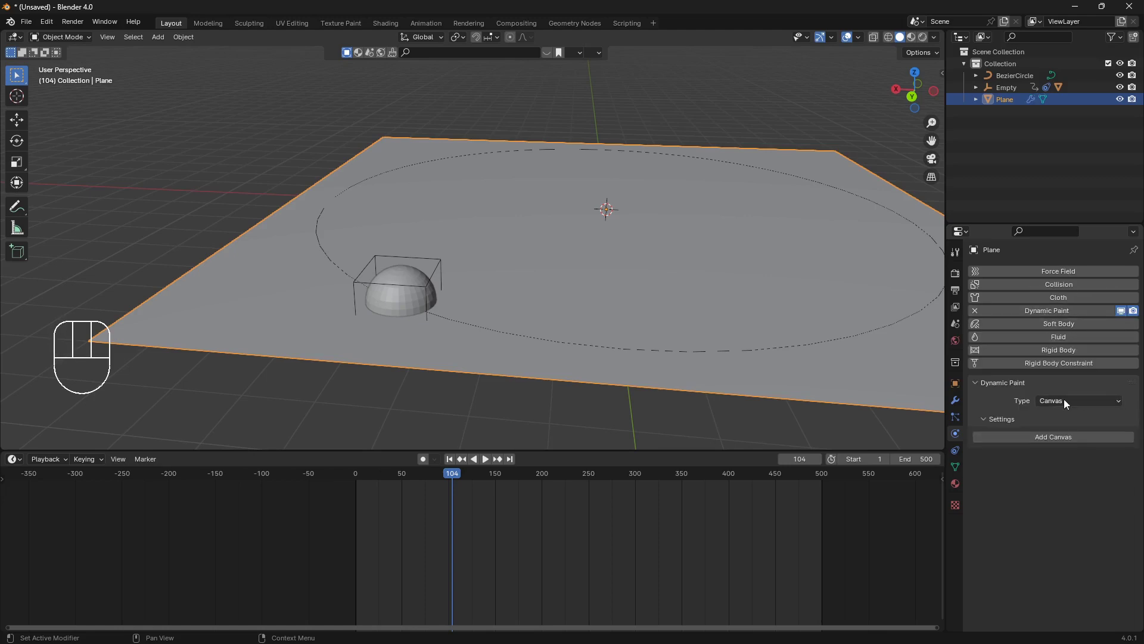
# - Create the plane's canvas as a Displace surface with Dissolve enabled and time 180
pyautogui.click(1061, 438)
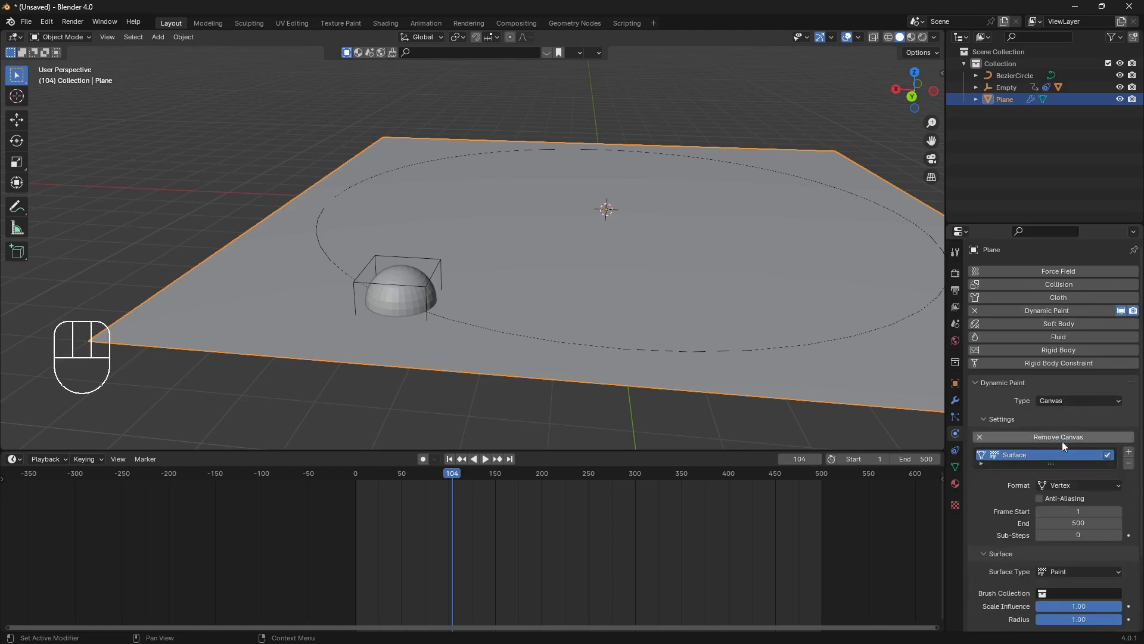
pyautogui.scroll(-3, 1090, 497)
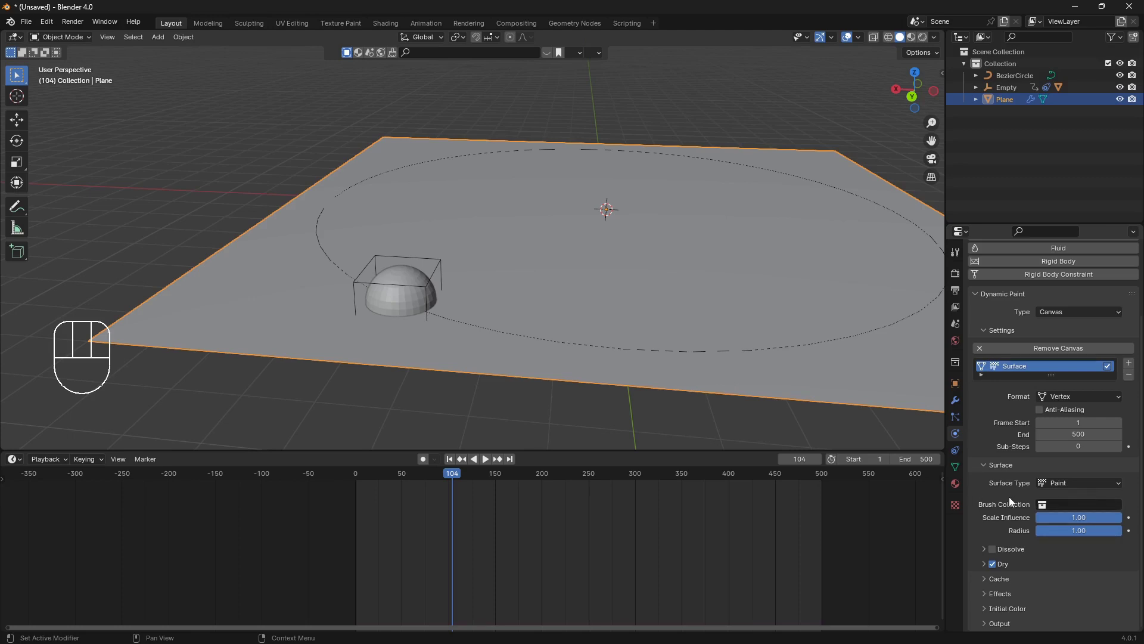
pyautogui.moveTo(1101, 479)
pyautogui.mouseDown()
pyautogui.moveTo(1082, 529)
pyautogui.moveTo(1090, 512)
pyautogui.mouseUp()
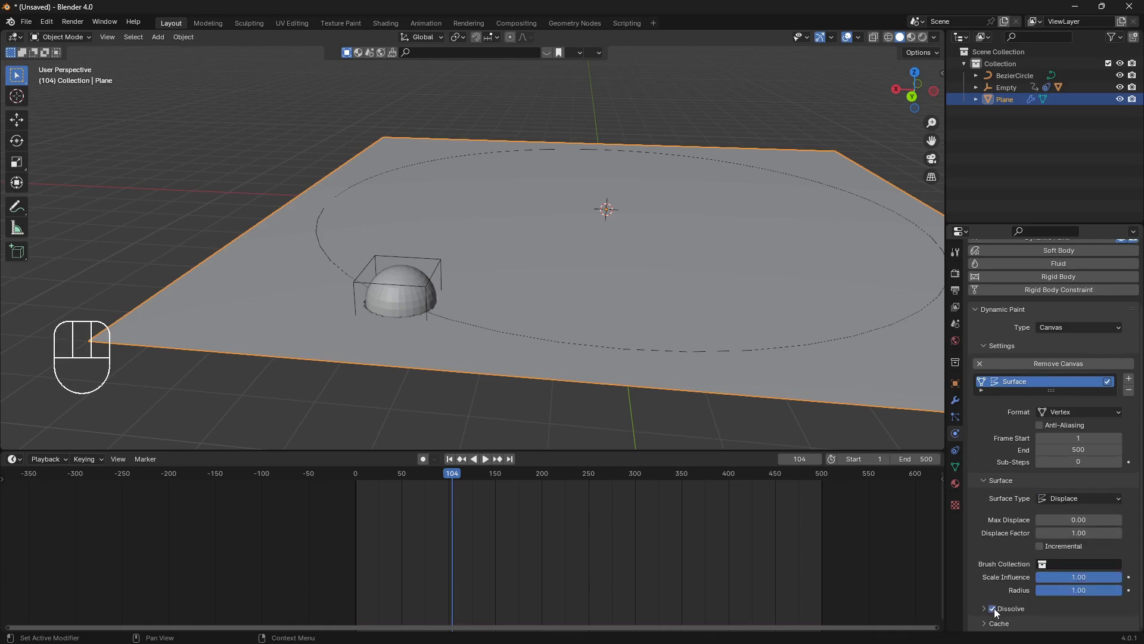
pyautogui.click(984, 608)
pyautogui.scroll(-2, 1025, 605)
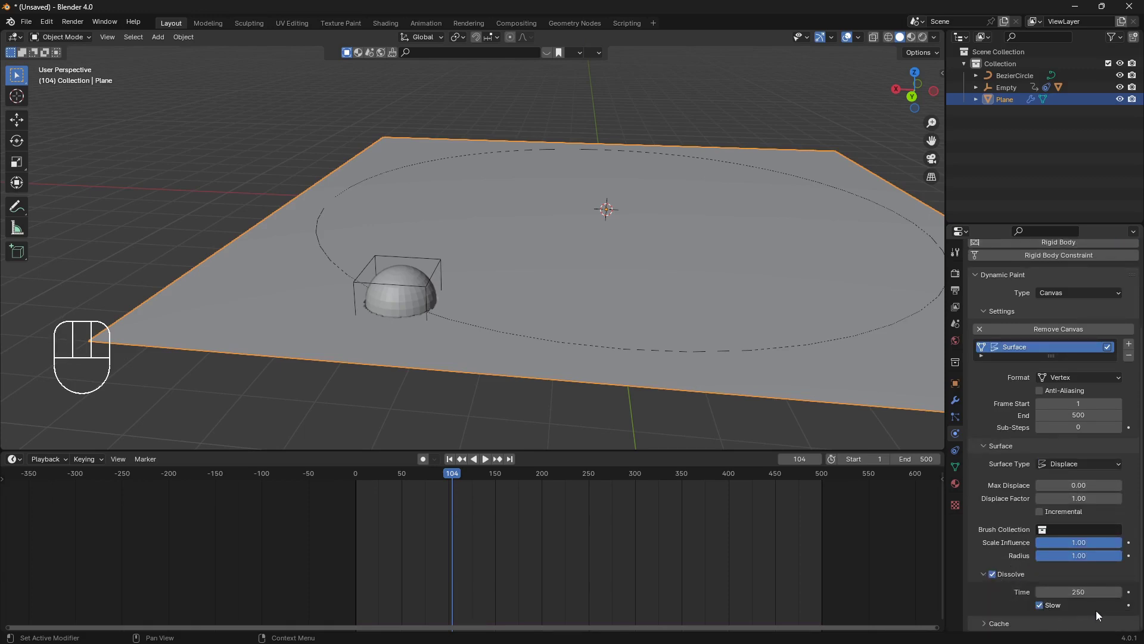
pyautogui.click(1079, 591)
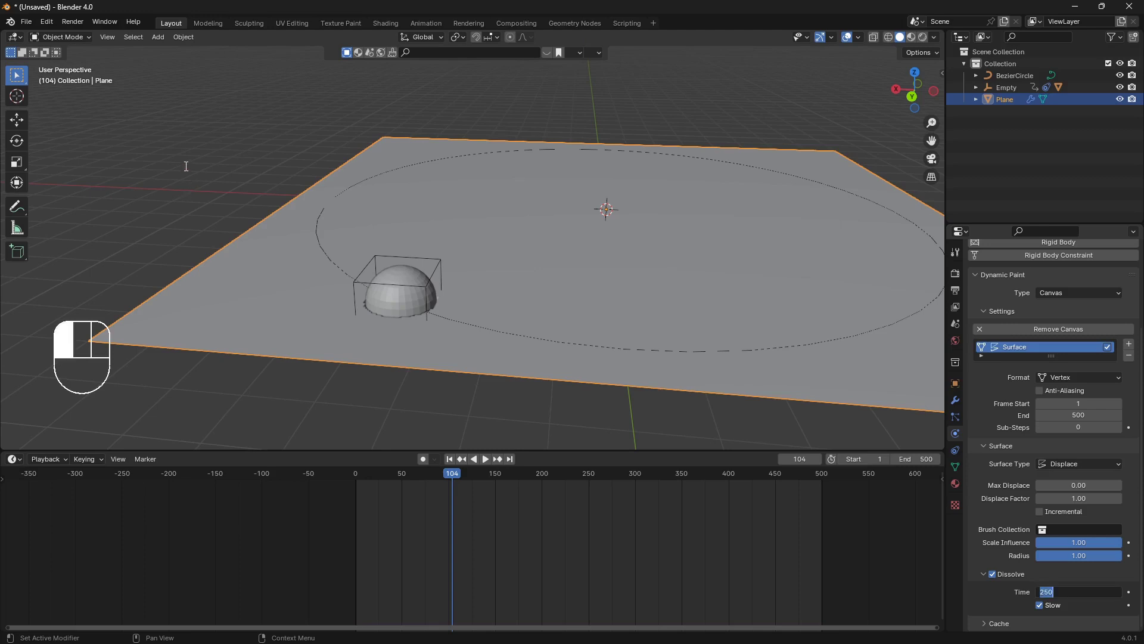
pyautogui.press('BackSpace')
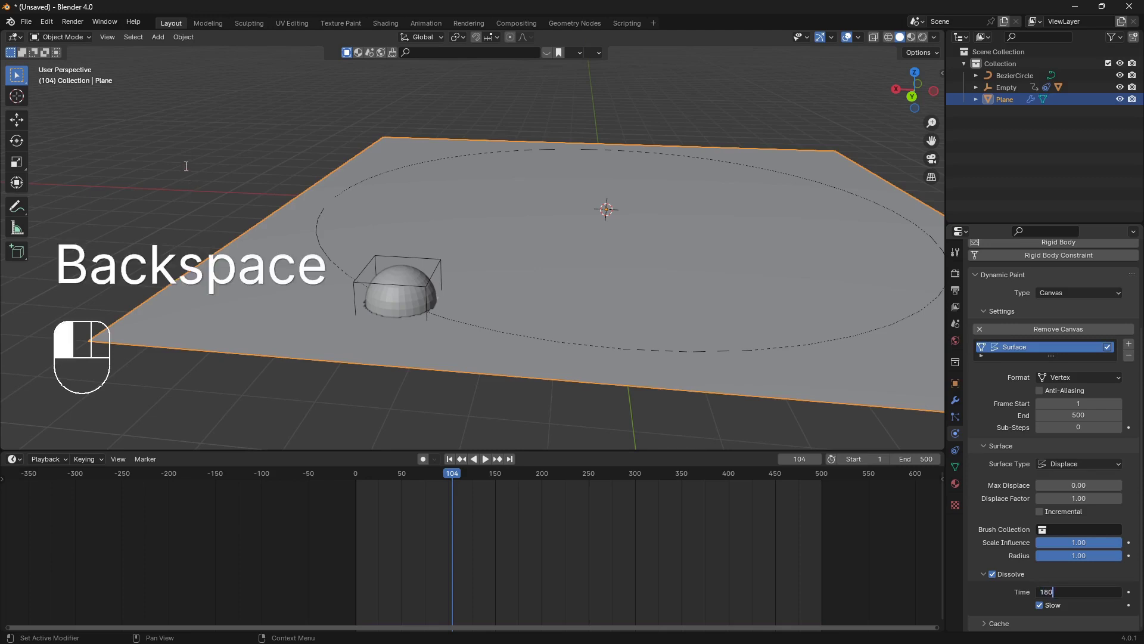
pyautogui.click(186, 166)
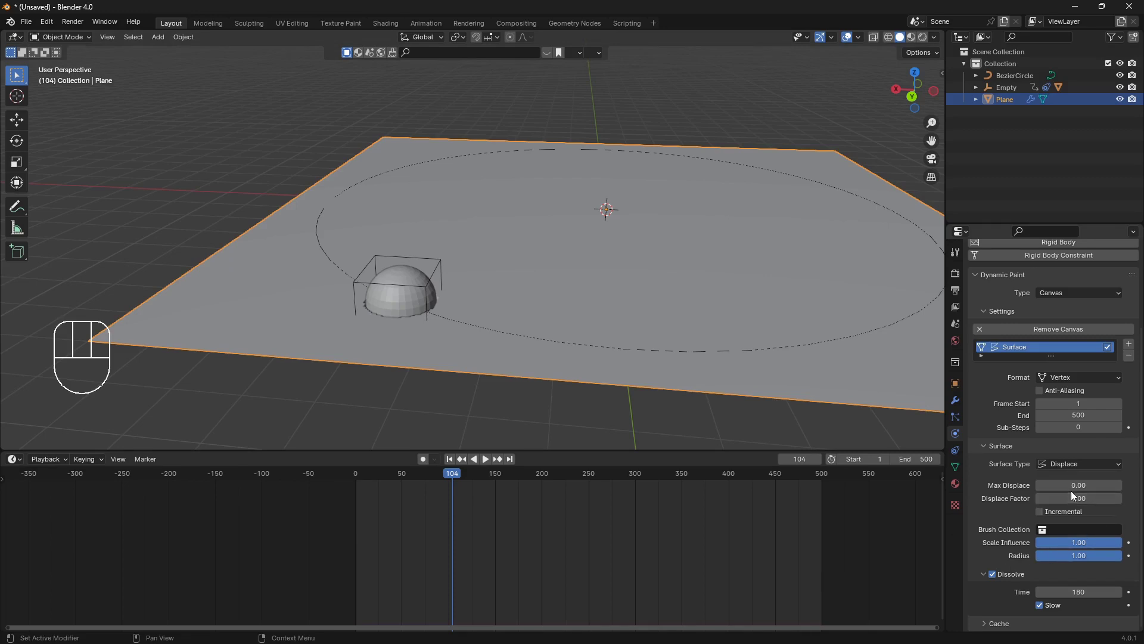
# - Set Max Displace to 5.00 and Displace Factor to -5.00
pyautogui.moveTo(1061, 485); pyautogui.dragTo(1091, 485)
pyautogui.moveTo(1079, 498); pyautogui.dragTo(1044, 498)
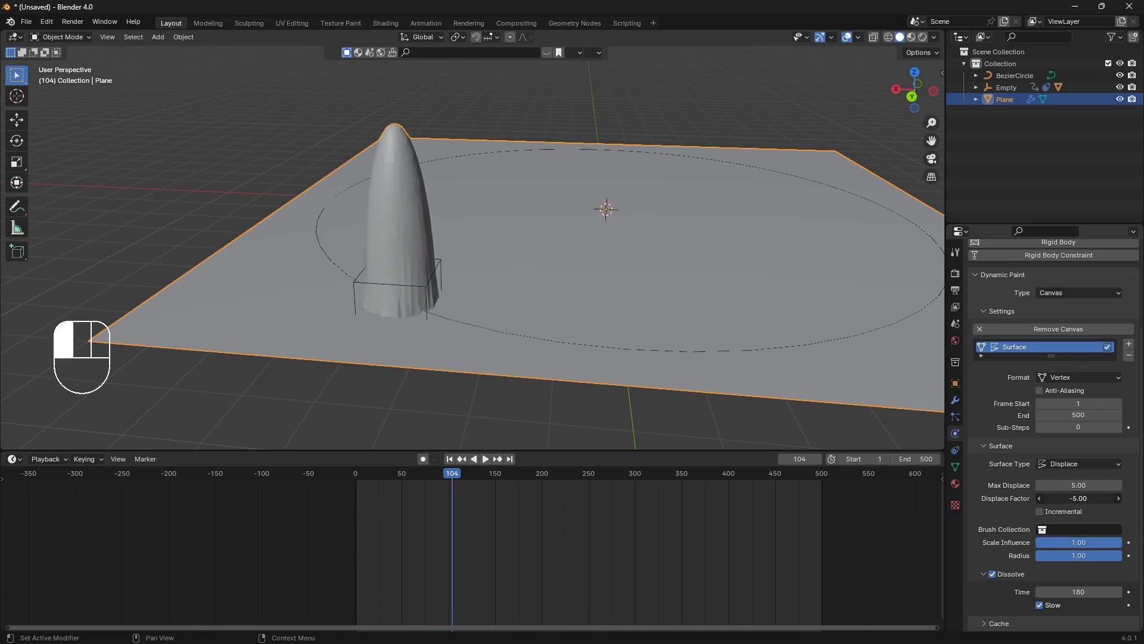
pyautogui.moveTo(340, 229); pyautogui.dragTo(516, 267, button='middle')
# - Play the animation to let the wake form, deselect the plane, then stop playback
pyautogui.press('space')
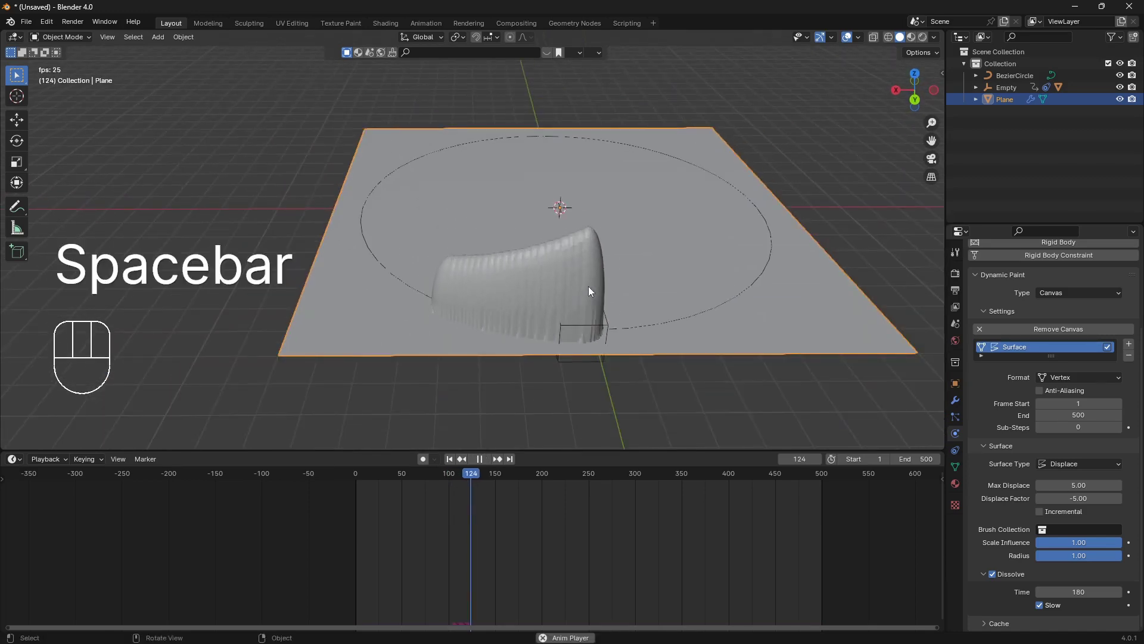
pyautogui.moveTo(568, 288); pyautogui.dragTo(607, 290, button='middle')
pyautogui.hotkey('alt', 'a')
pyautogui.scroll(3, 504, 280)
pyautogui.press('space')
pyautogui.scroll(4, 518, 255)
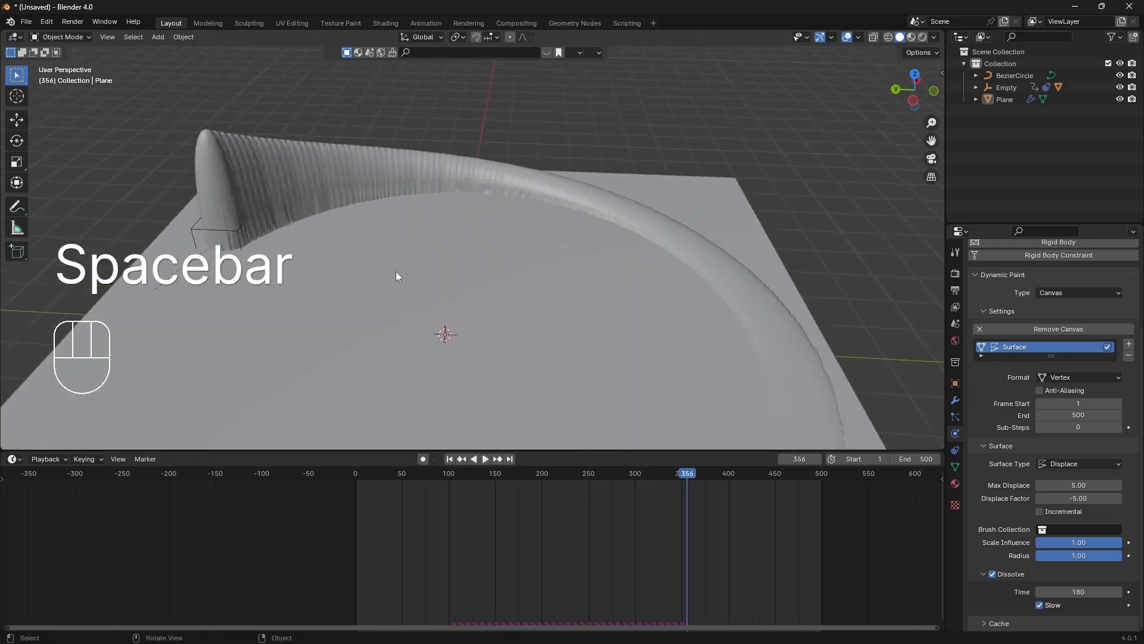
# - Pan, zoom and orbit around the ribbed wake, ending with a top-down view of the plane
pyautogui.keyDown('shift'); pyautogui.moveTo(297, 205); pyautogui.dragTo(272, 217, button='middle'); pyautogui.keyUp('shift')
pyautogui.scroll(2, 321, 217)
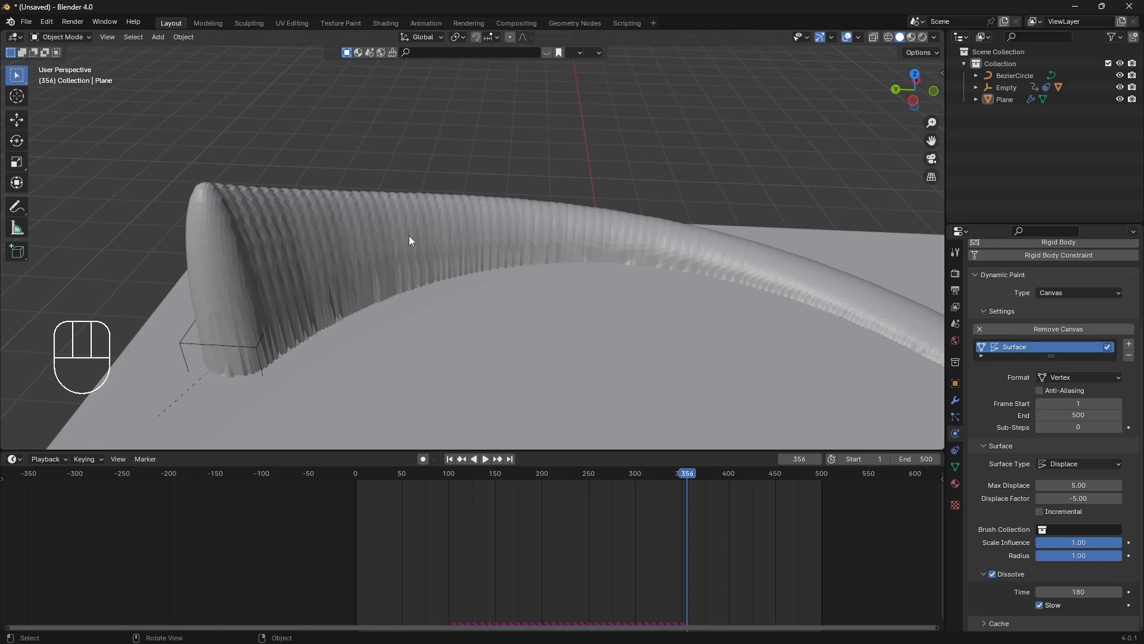
pyautogui.moveTo(409, 236); pyautogui.dragTo(262, 259, button='middle')
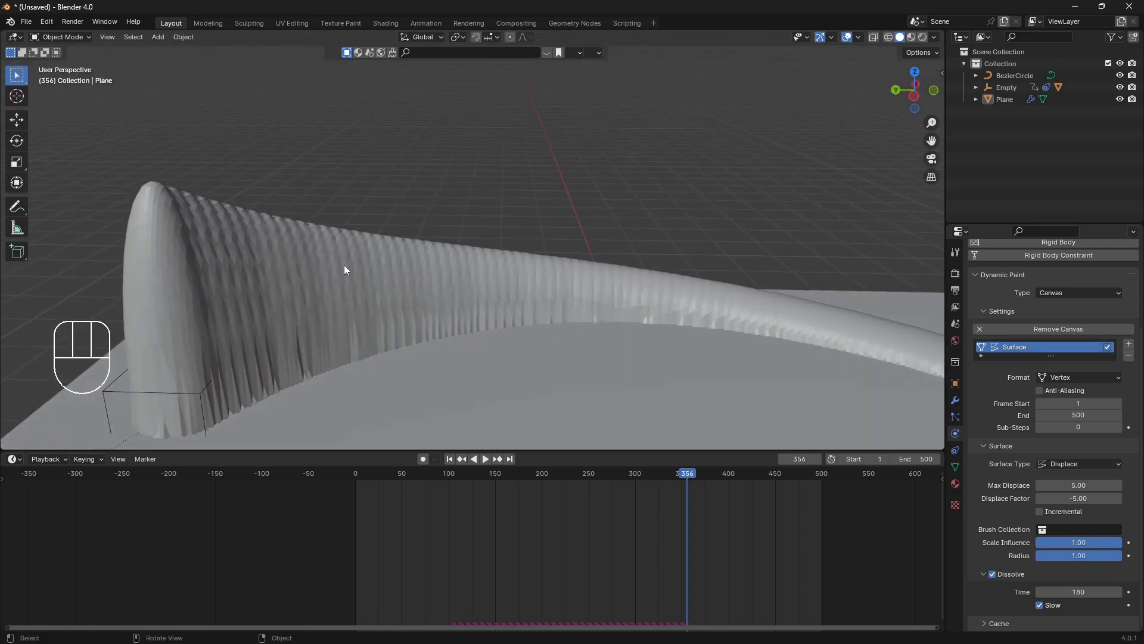
pyautogui.moveTo(343, 265)
pyautogui.mouseDown(button='middle')
pyautogui.moveTo(333, 317)
pyautogui.moveTo(361, 278)
pyautogui.mouseUp(button='middle')
pyautogui.scroll(-2, 362, 277)
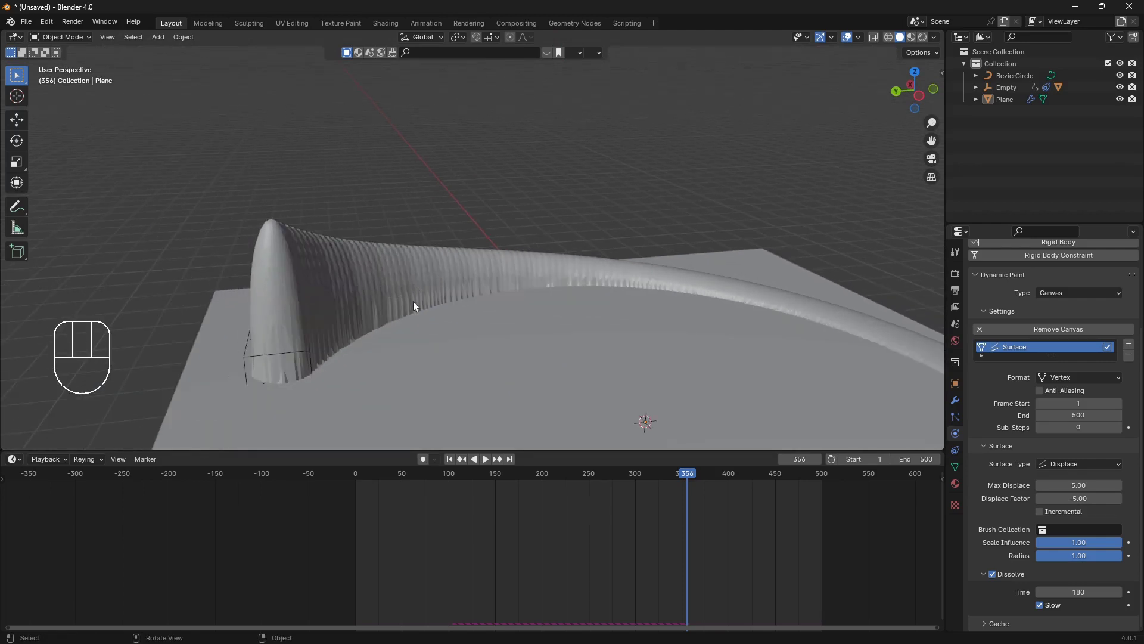
pyautogui.scroll(2, 414, 306)
pyautogui.scroll(-4, 557, 304)
pyautogui.moveTo(589, 293); pyautogui.dragTo(555, 225, button='middle')
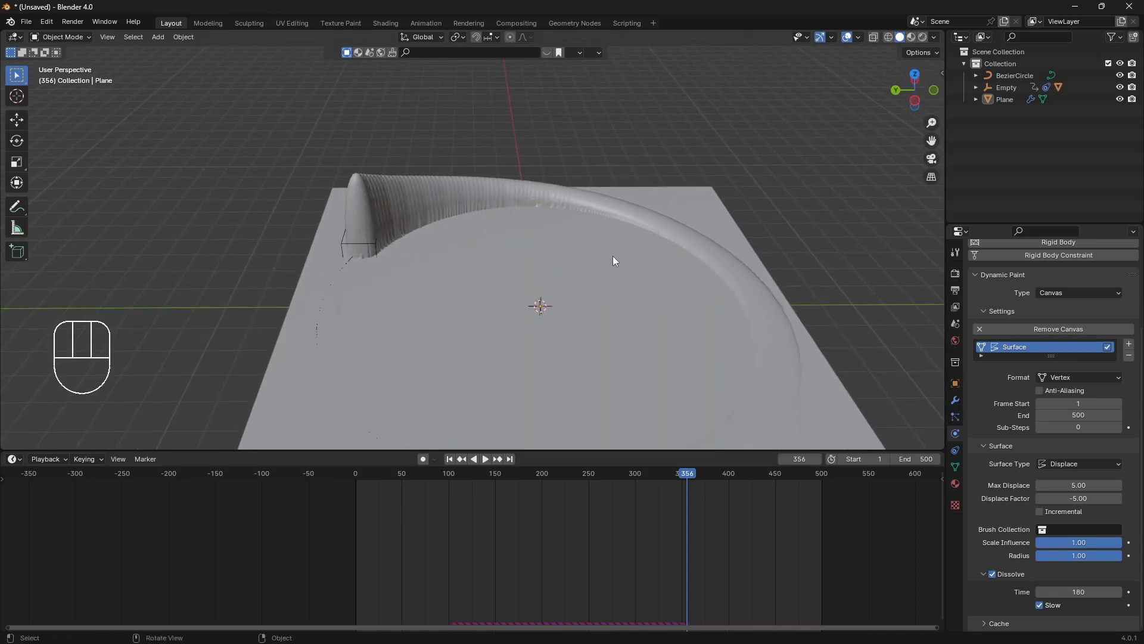
# - Add a Subdivision Surface modifier to the plane
pyautogui.click(603, 270)
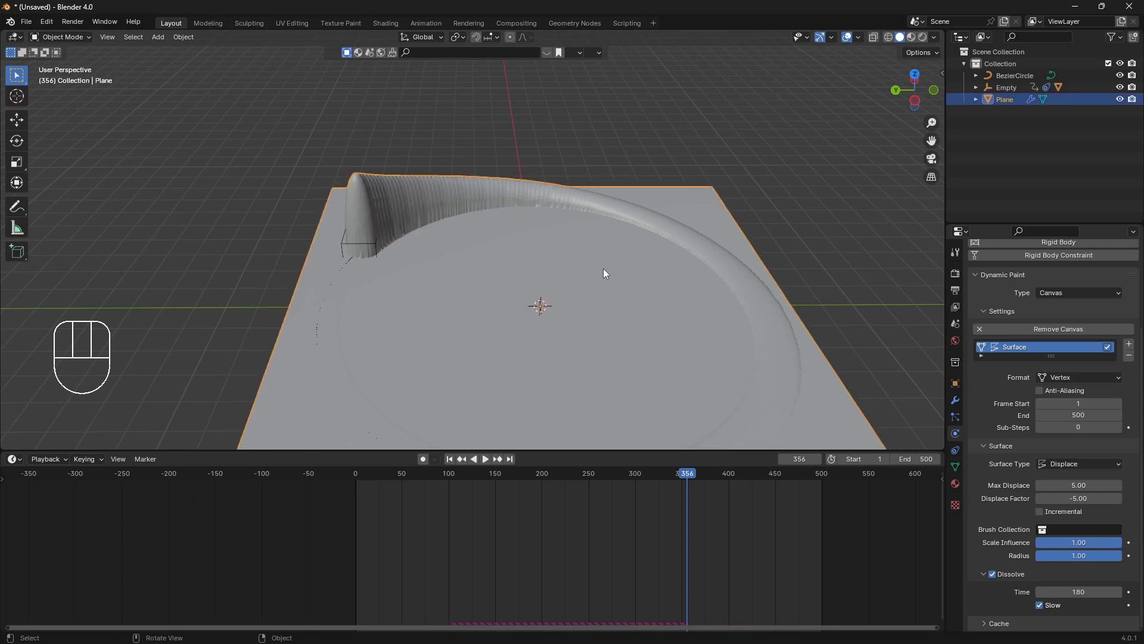
pyautogui.click(956, 404)
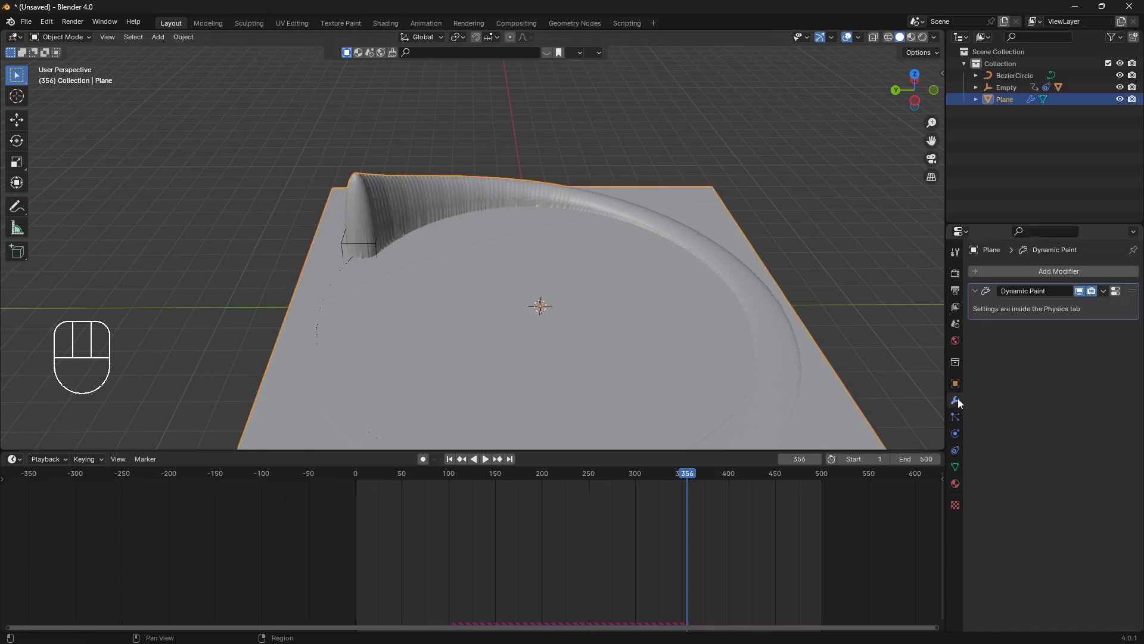
pyautogui.click(1072, 273)
pyautogui.moveTo(1073, 271)
pyautogui.moveTo(1095, 293)
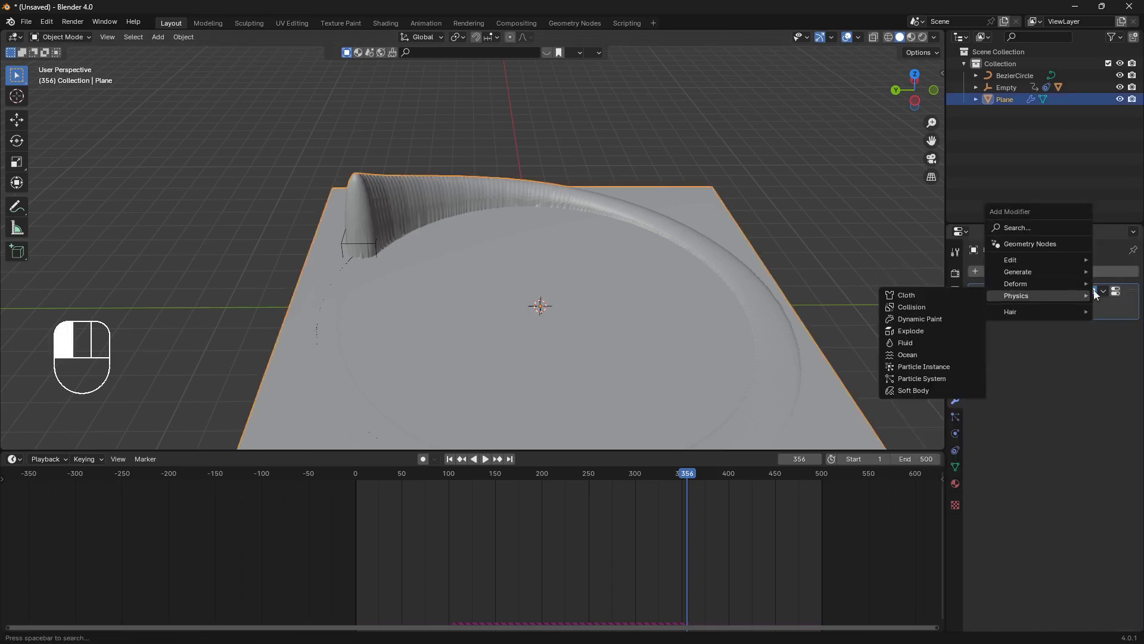
pyautogui.moveTo(1034, 275)
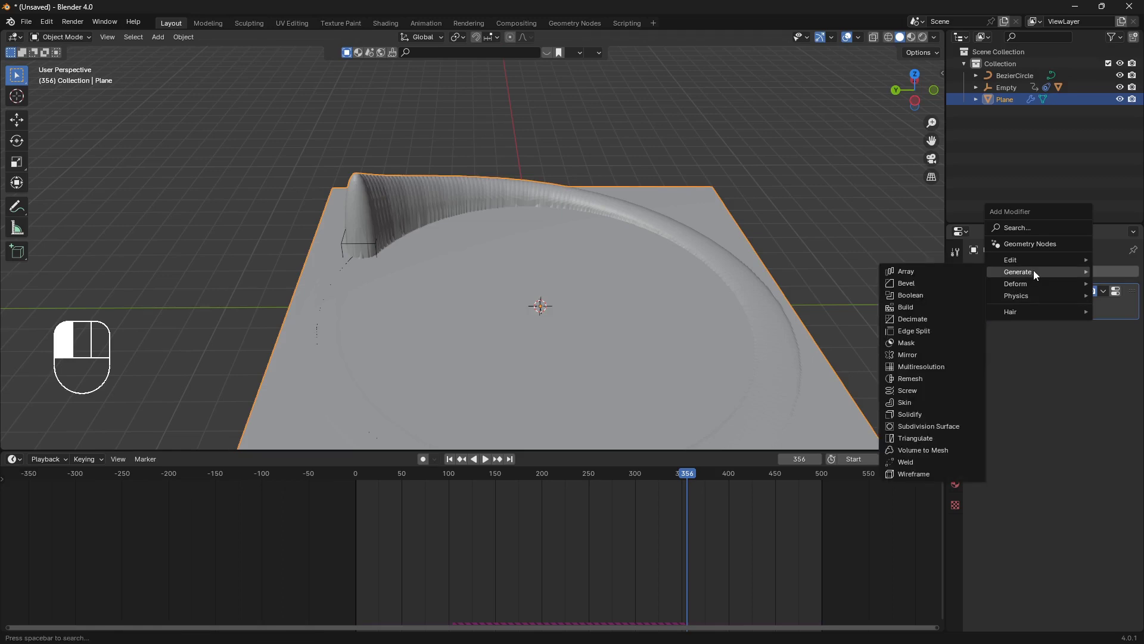
pyautogui.click(943, 427)
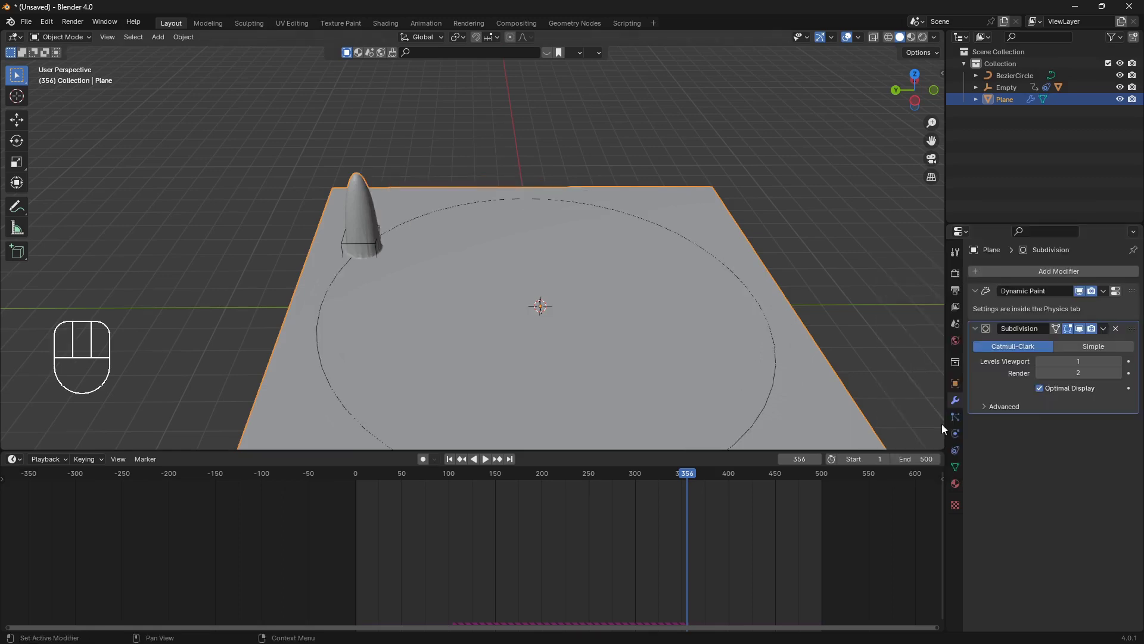
# - Preview the wake at viewport subdivision level 2, then set it back to 1
pyautogui.click(1119, 362)
pyautogui.press('space')
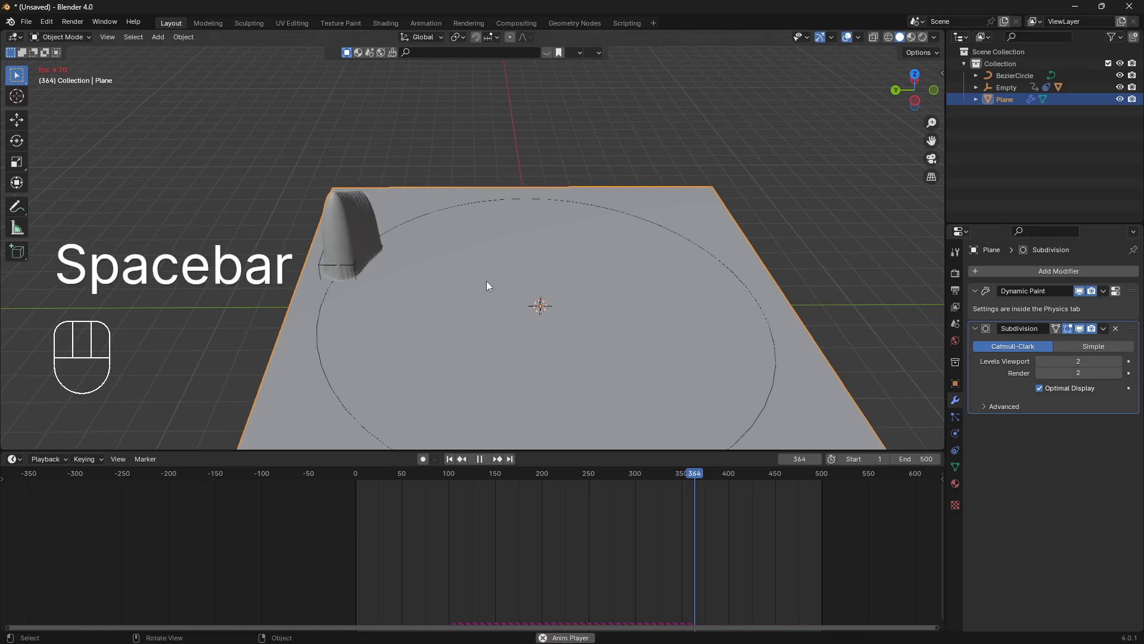
pyautogui.moveTo(496, 294); pyautogui.dragTo(519, 300, button='middle')
pyautogui.press('space')
pyautogui.scroll(2, 519, 300)
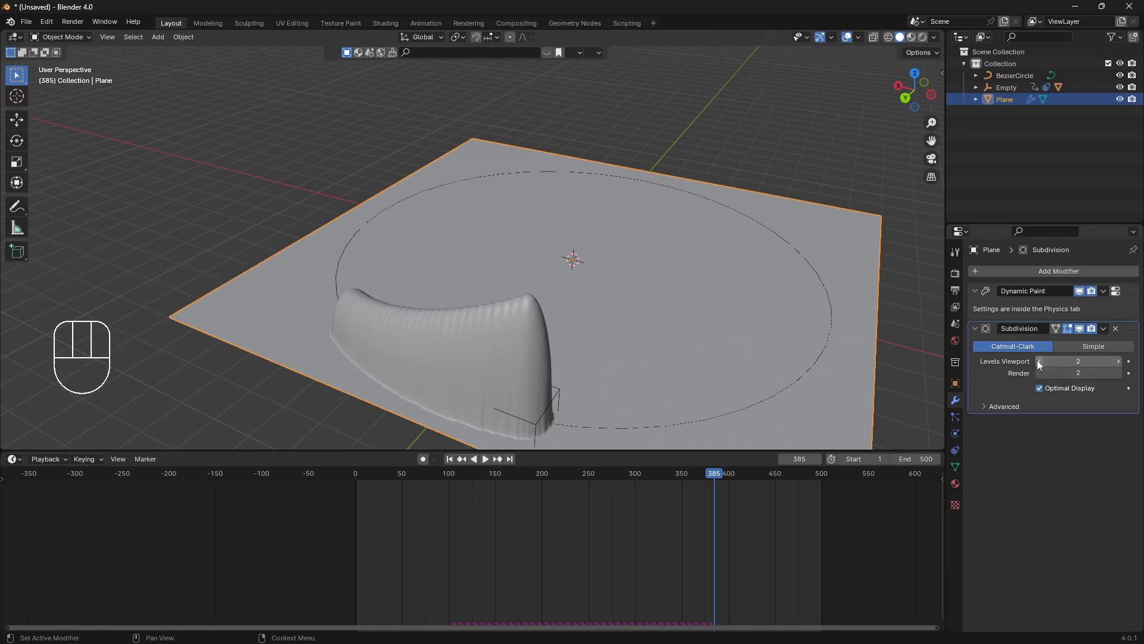
pyautogui.click(1040, 361)
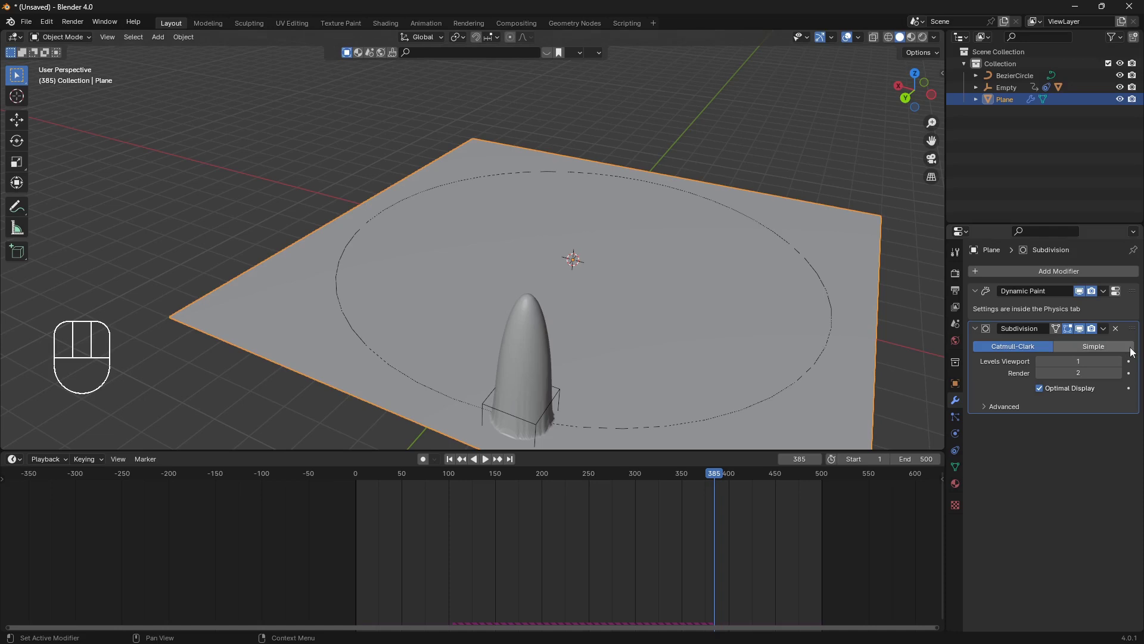
# - Remove the Subdivision Surface modifier from the plane
pyautogui.click(1117, 328)
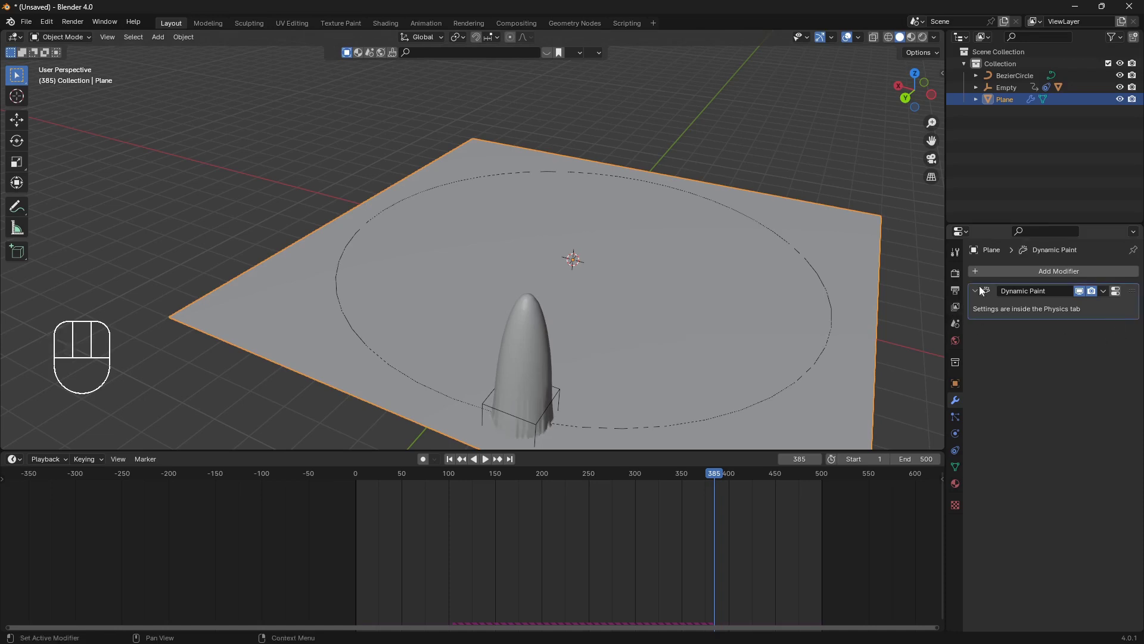
pyautogui.click(1053, 270)
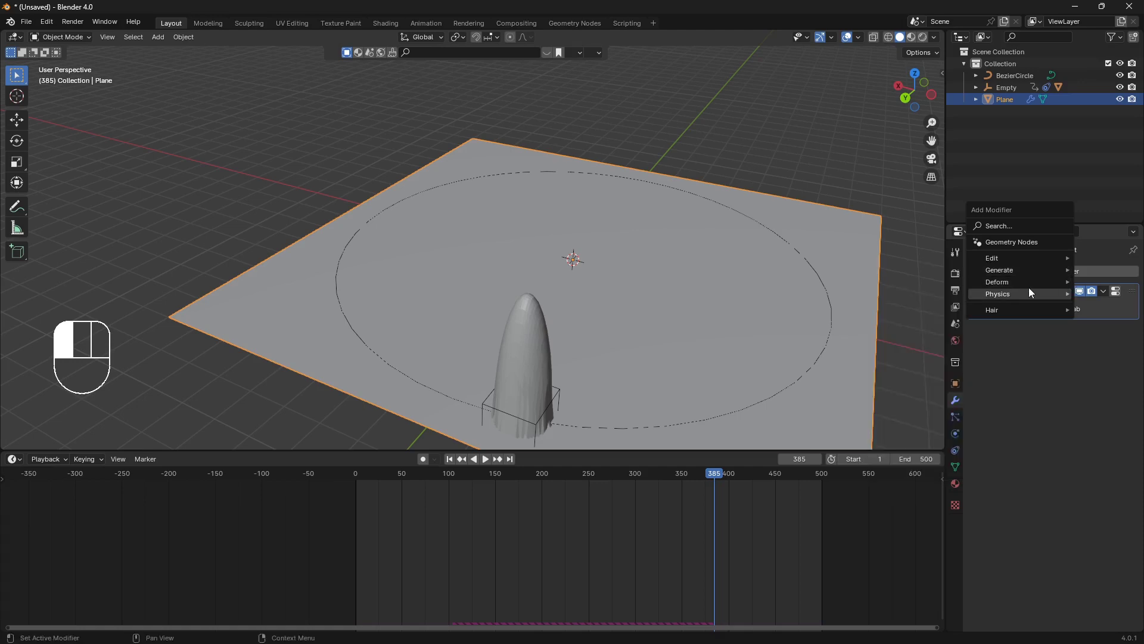
pyautogui.moveTo(1019, 285)
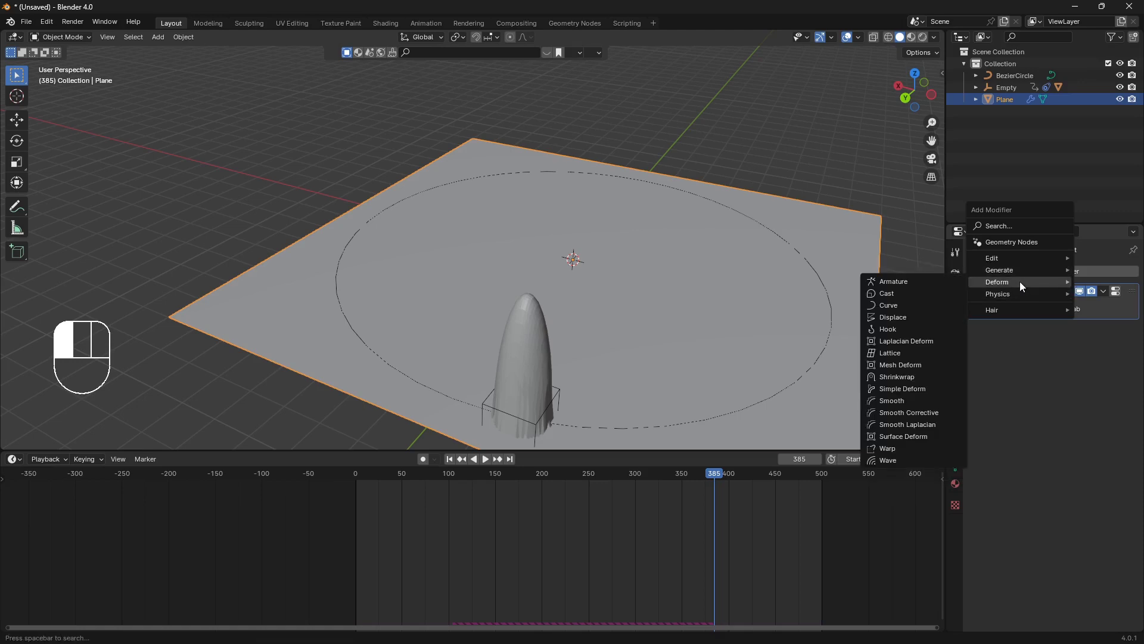
pyautogui.press('Escape')
pyautogui.press('Escape')
# - Add a Corrective Smooth modifier with Repeat 8 and play the animation
pyautogui.click(1056, 273)
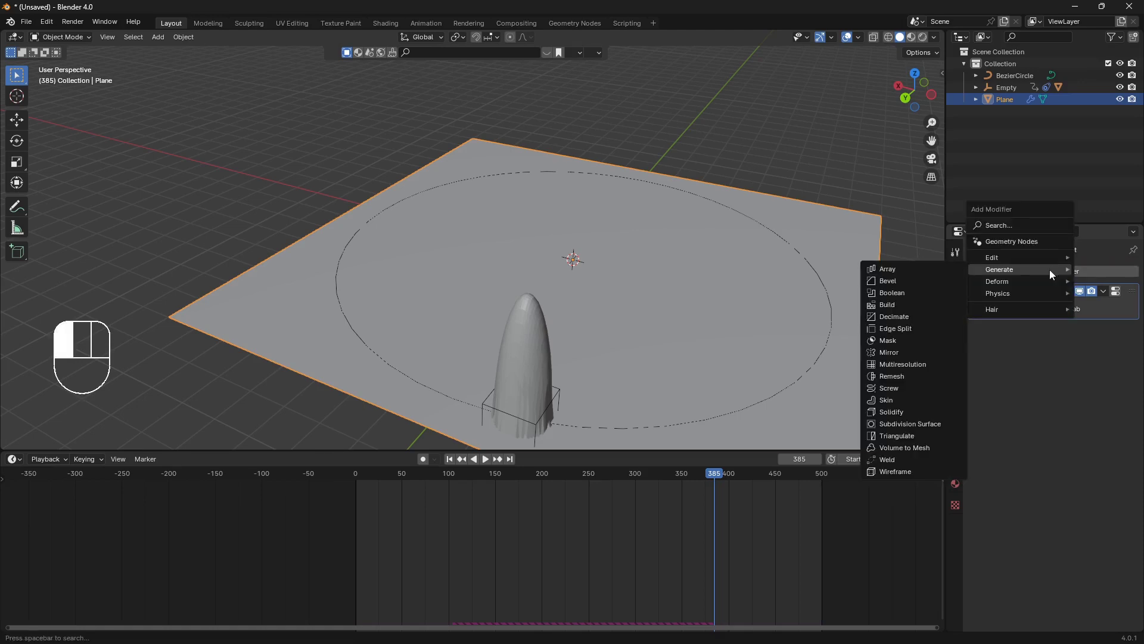
pyautogui.moveTo(1055, 283)
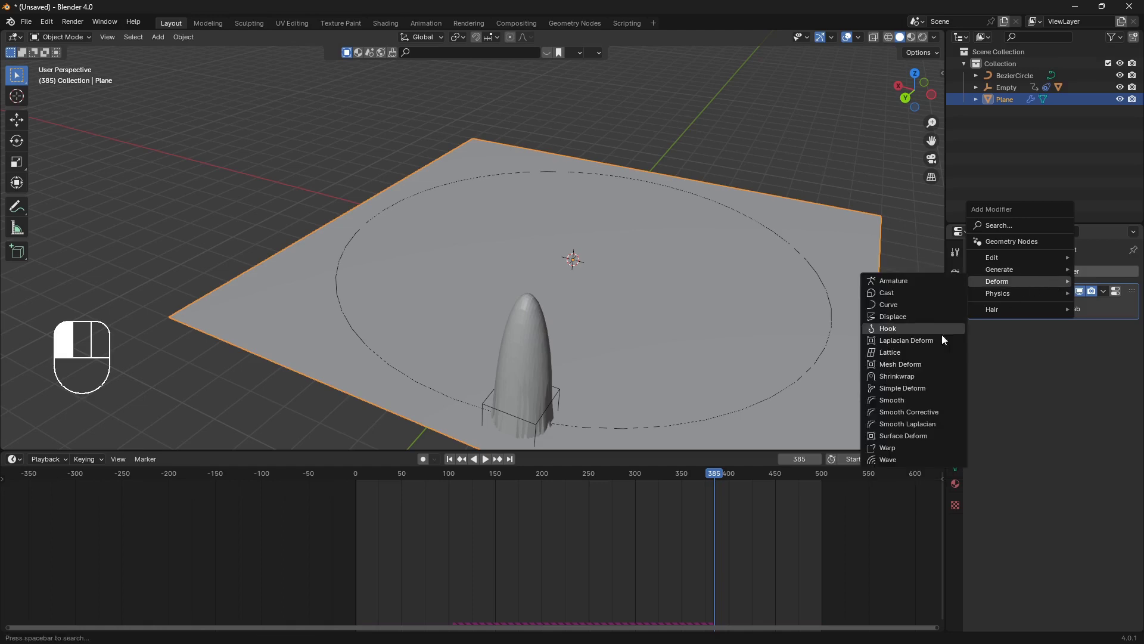
pyautogui.click(930, 412)
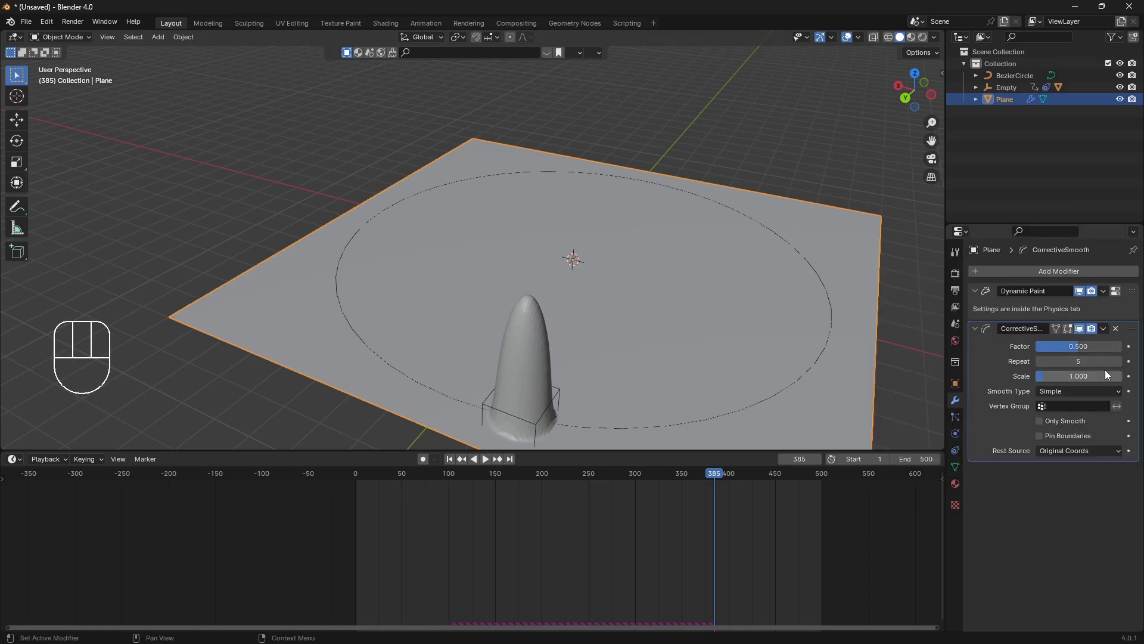
pyautogui.click(1120, 362)
pyautogui.scroll(-3, 578, 341)
pyautogui.scroll(2, 582, 336)
pyautogui.press('space')
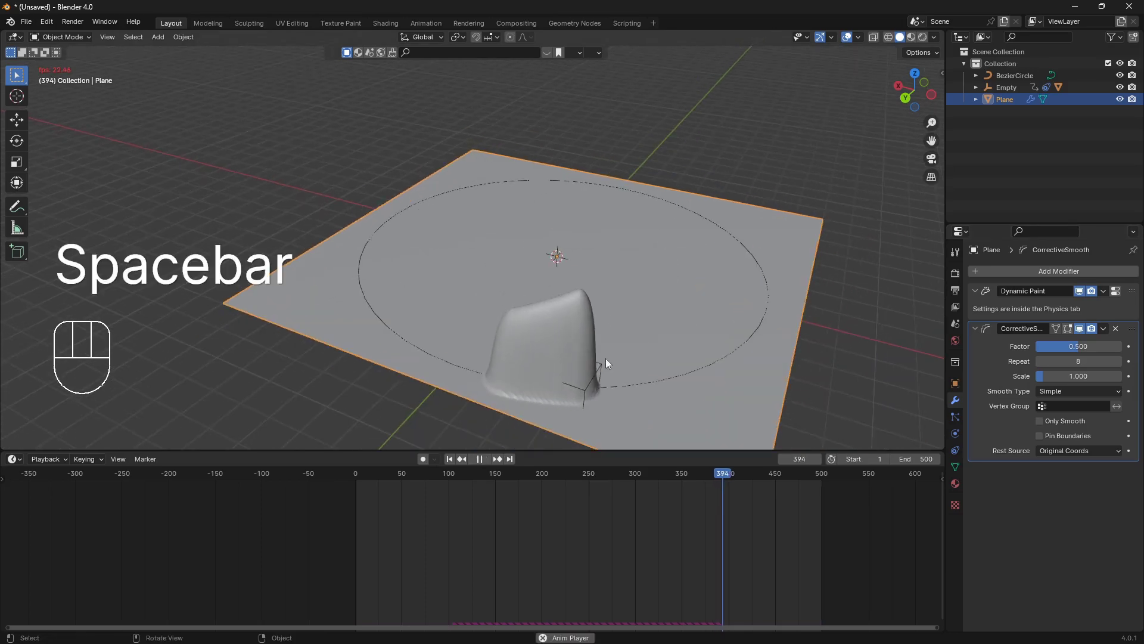
pyautogui.moveTo(620, 368); pyautogui.dragTo(656, 338, button='middle')
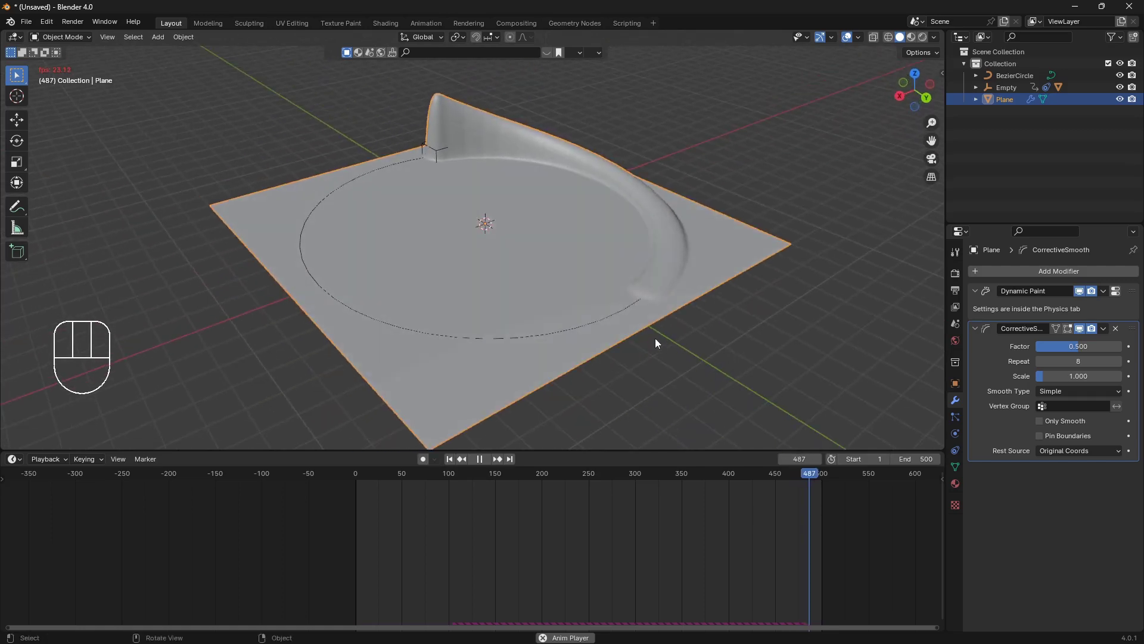
pyautogui.moveTo(569, 314); pyautogui.dragTo(612, 332, button='middle')
pyautogui.press('space')
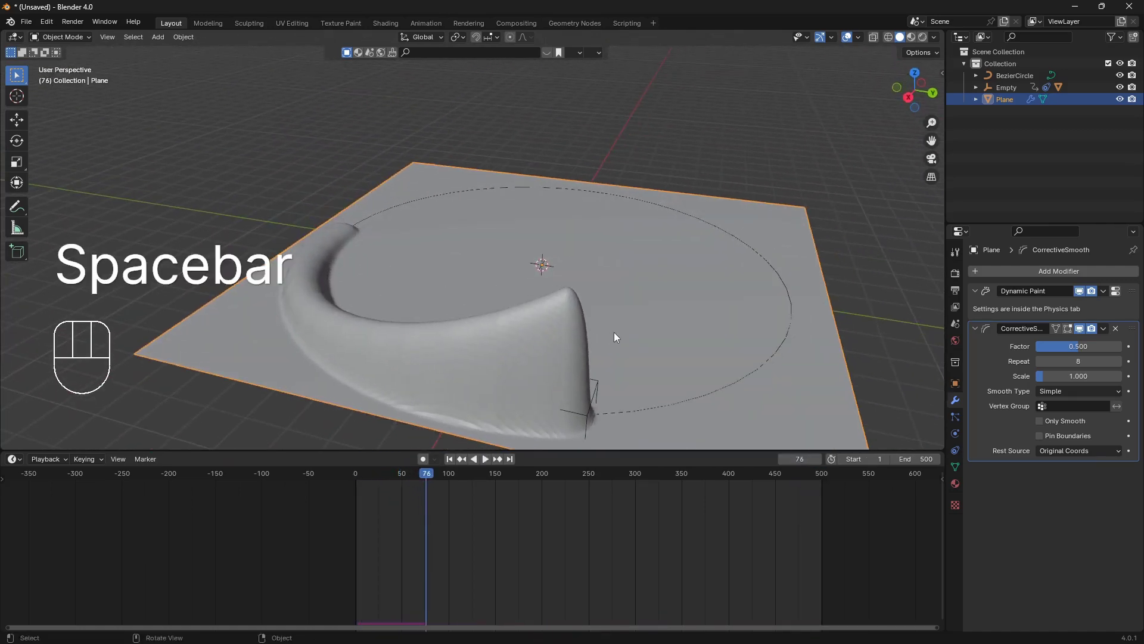
pyautogui.press('space')
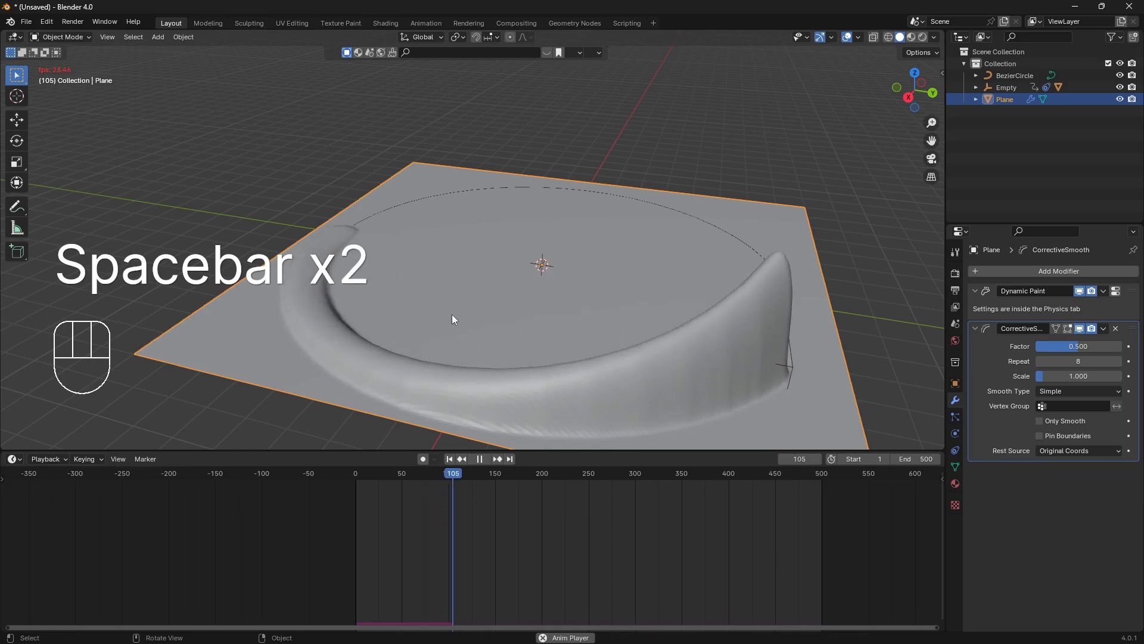
pyautogui.press('space')
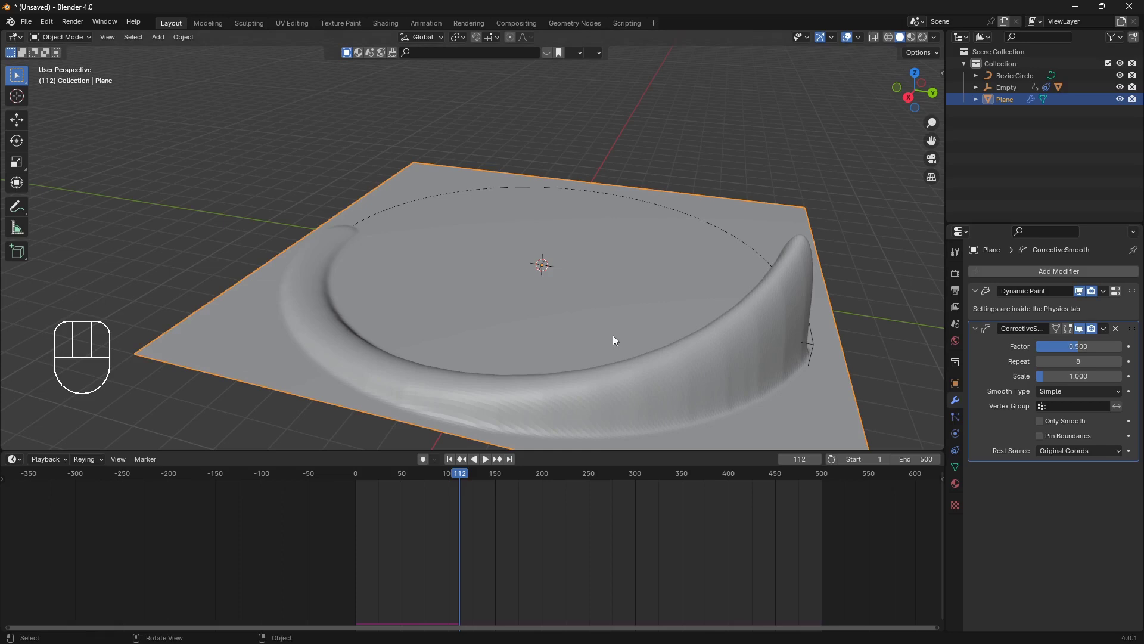
pyautogui.press('space')
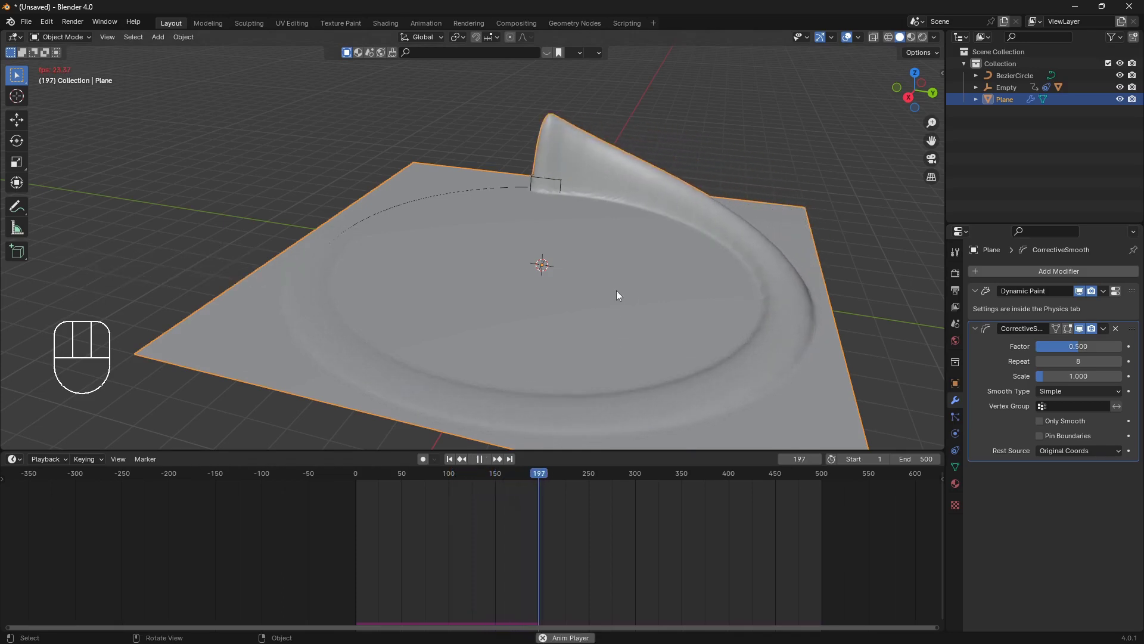
pyautogui.moveTo(617, 294); pyautogui.dragTo(664, 304, button='middle')
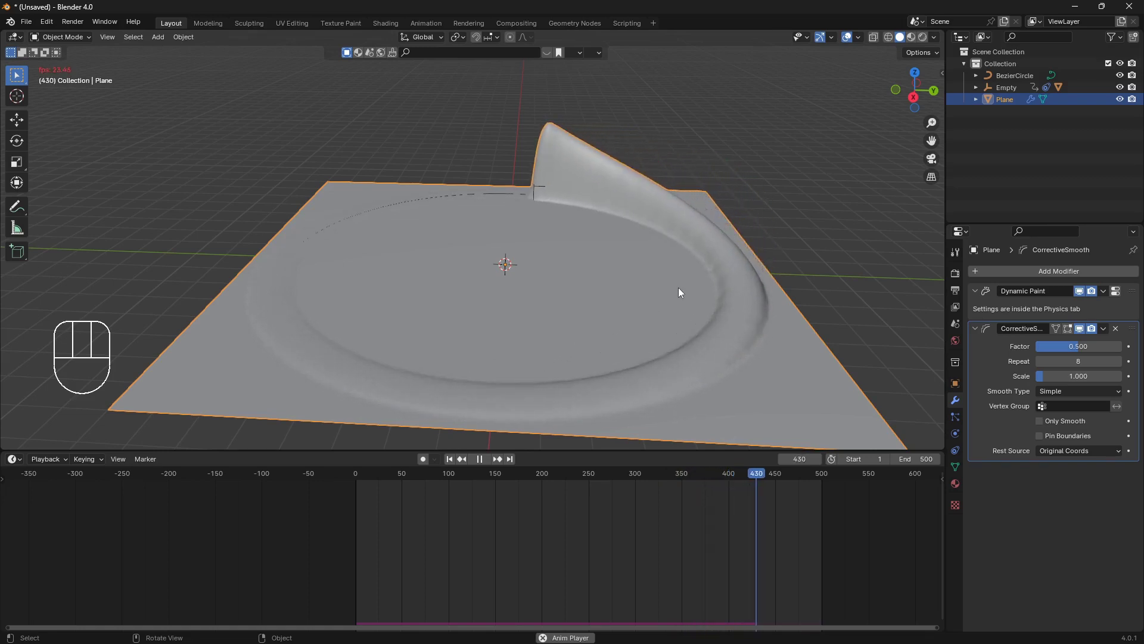
pyautogui.press('space')
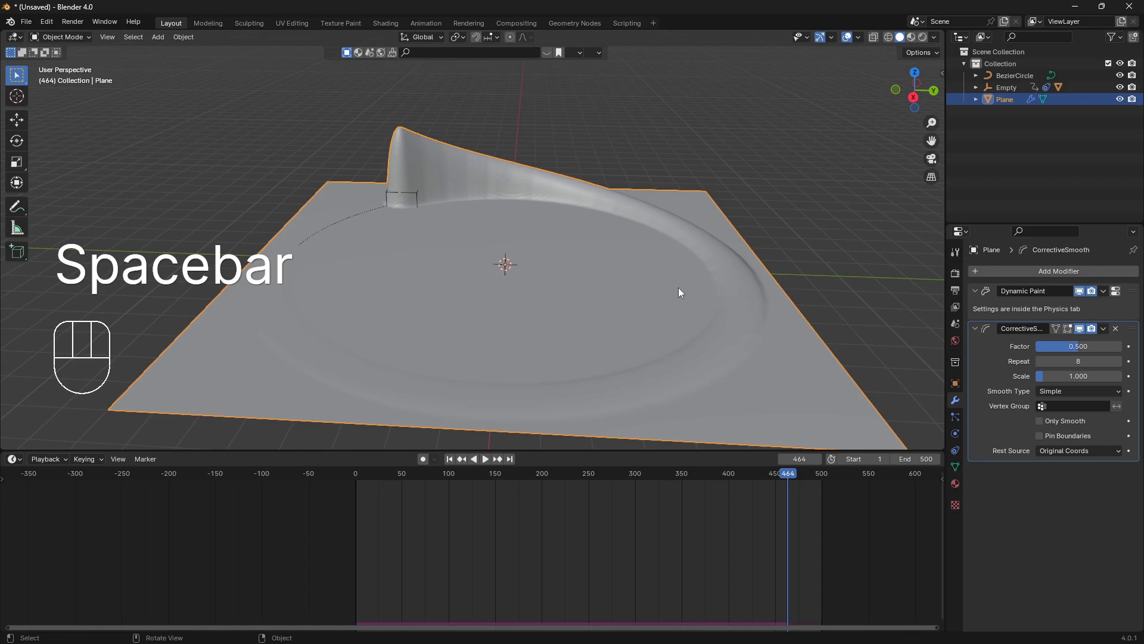
pyautogui.press('space')
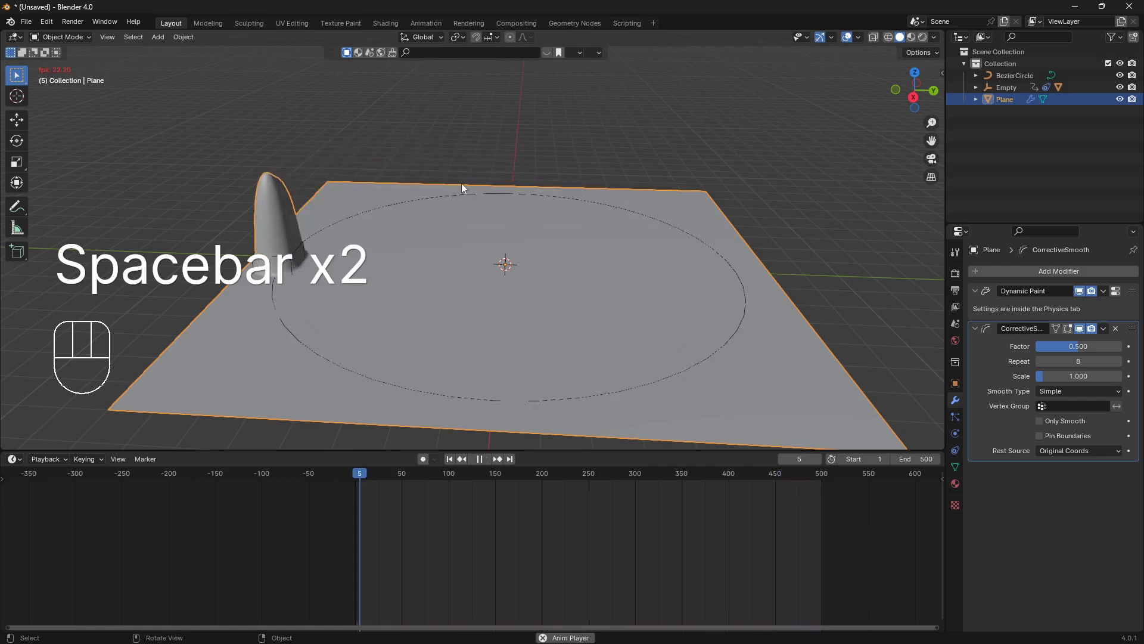